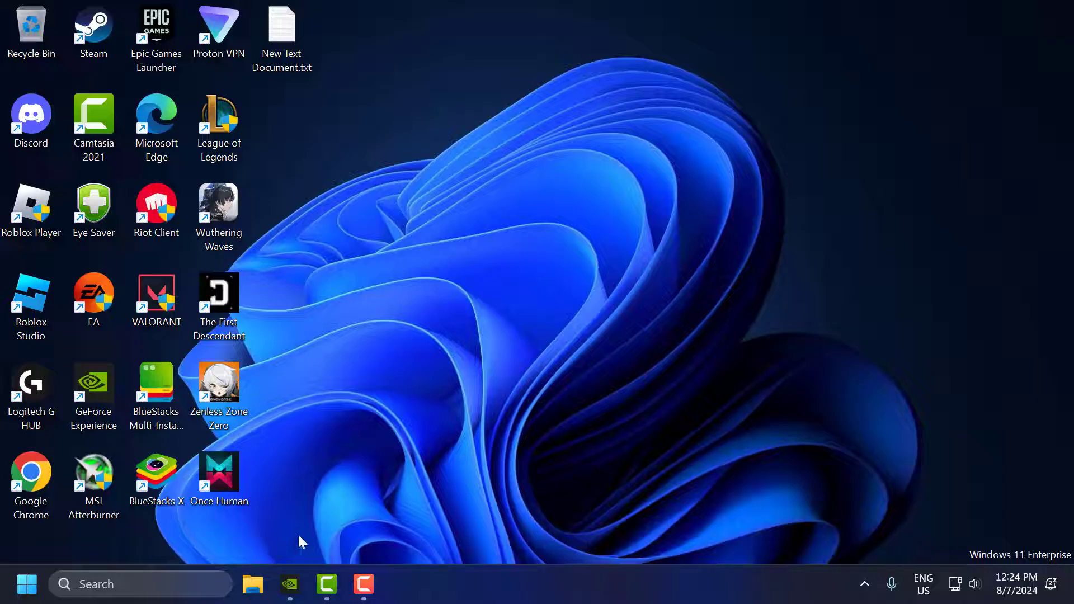
# Search 'gra' and open the Windows Graphics settings page
pyautogui.click(174, 584)
pyautogui.write('gra')
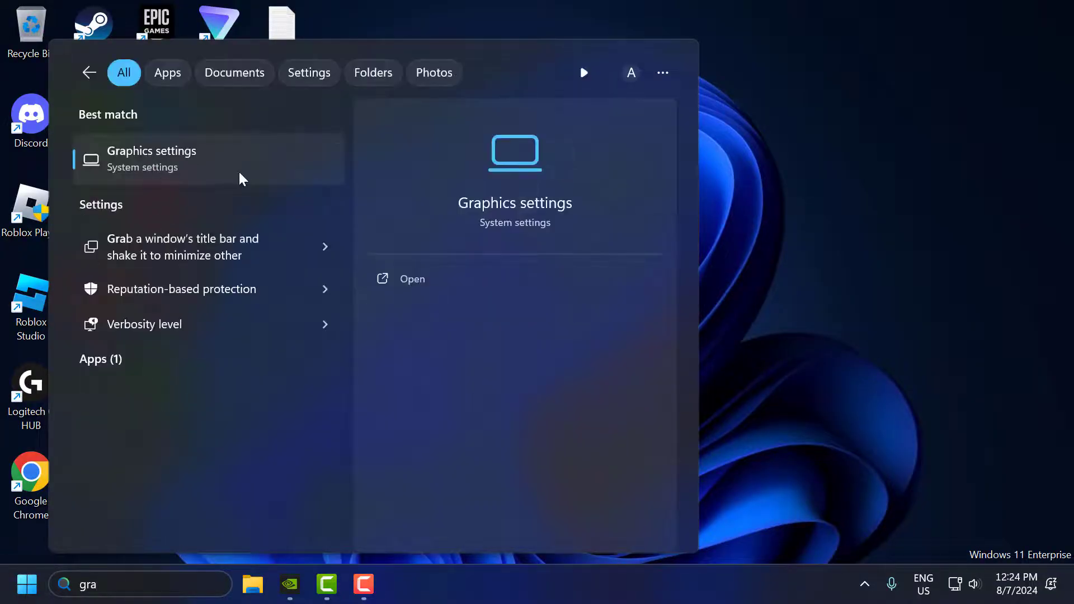
pyautogui.click(166, 169)
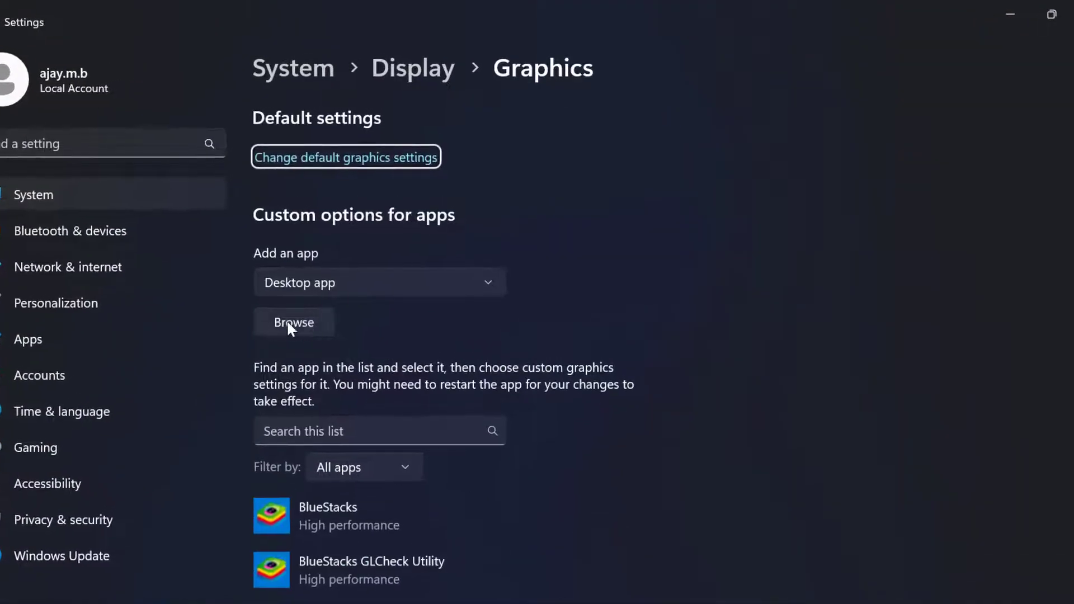
# Add Wuthering Waves.exe from C:\Program Files\Epic Games\WutheringWavesj3oFh\Wuthering Waves Game to the graphics list
pyautogui.click(288, 323)
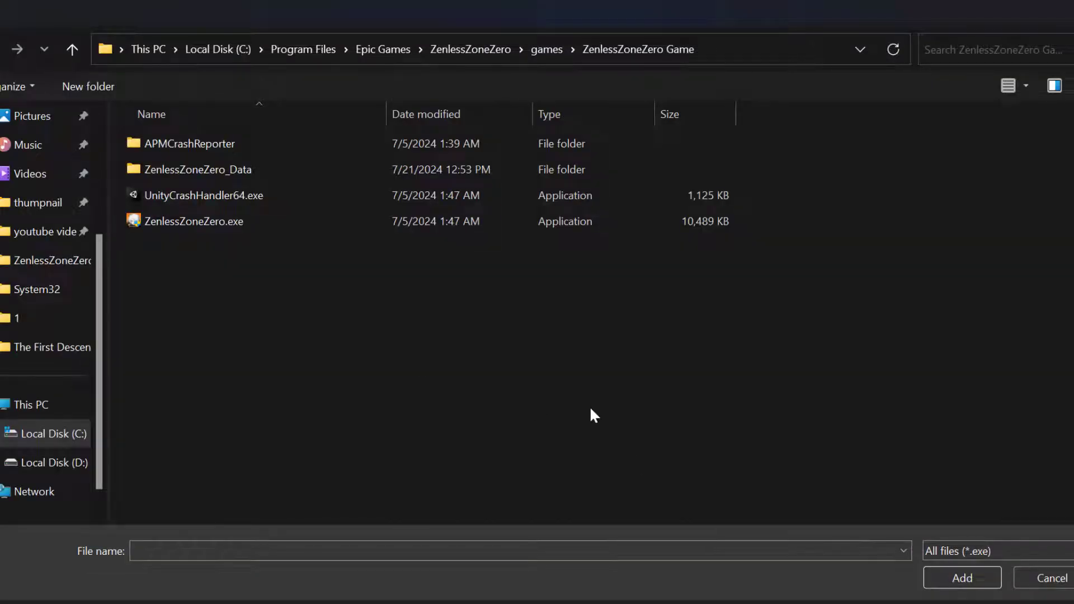
pyautogui.click(53, 408)
pyautogui.doubleClick(265, 170)
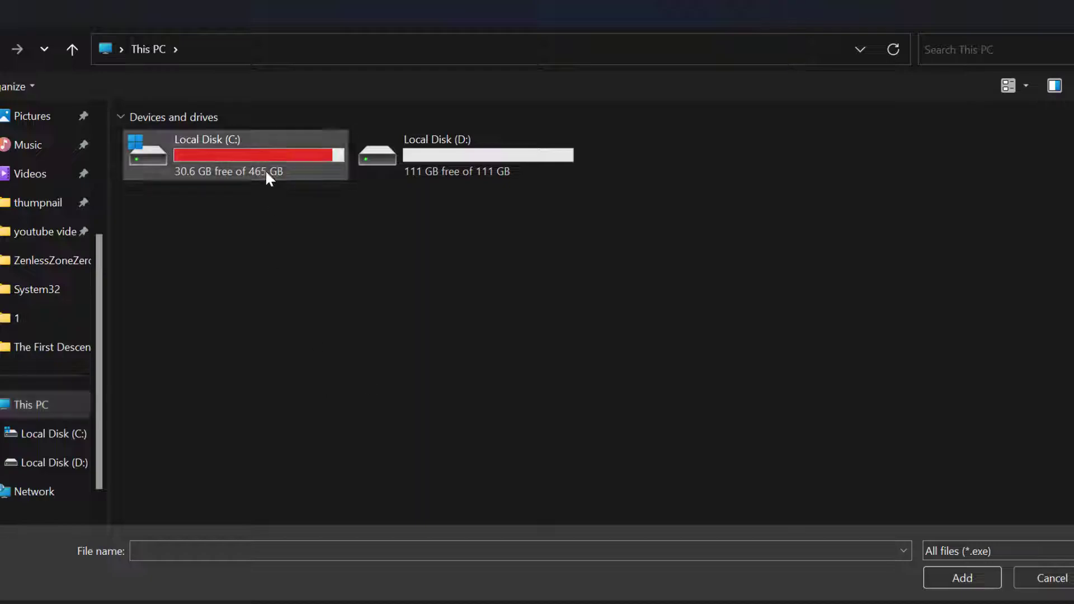
pyautogui.scroll(-2, 282, 347)
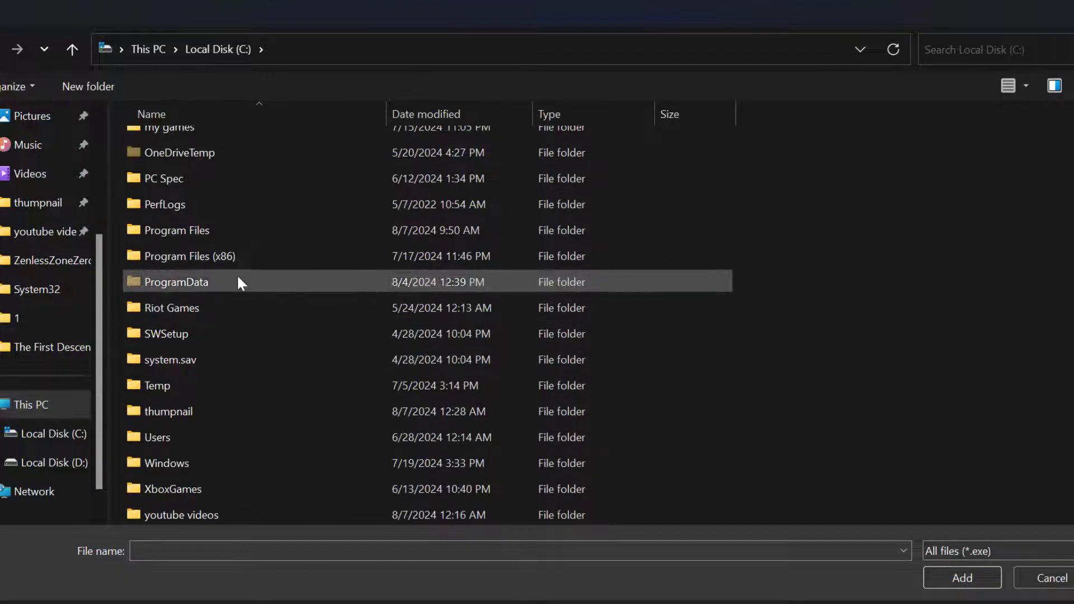
pyautogui.doubleClick(228, 231)
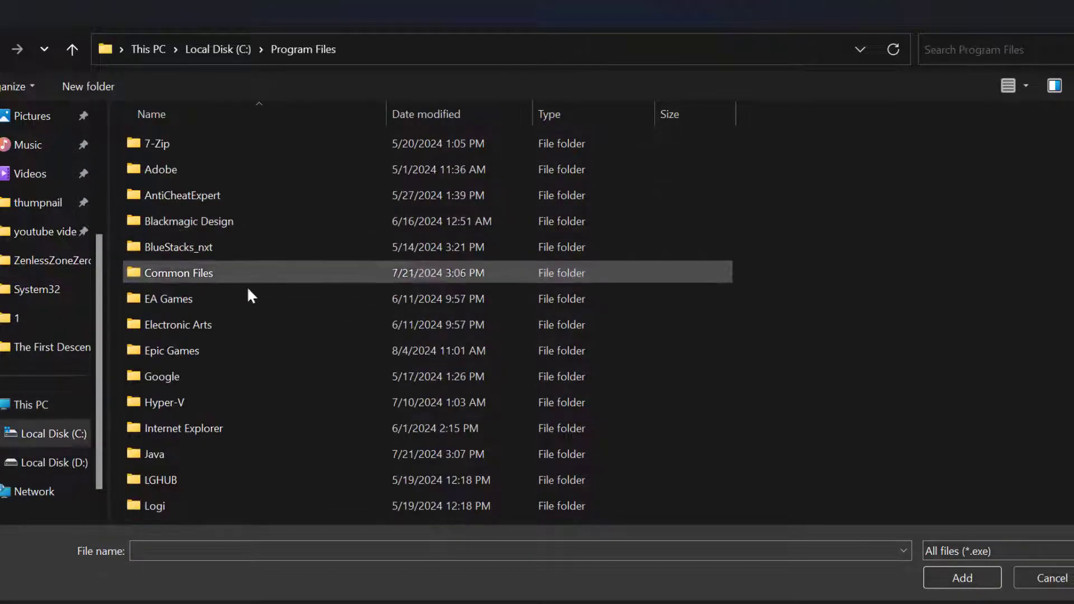
pyautogui.doubleClick(197, 354)
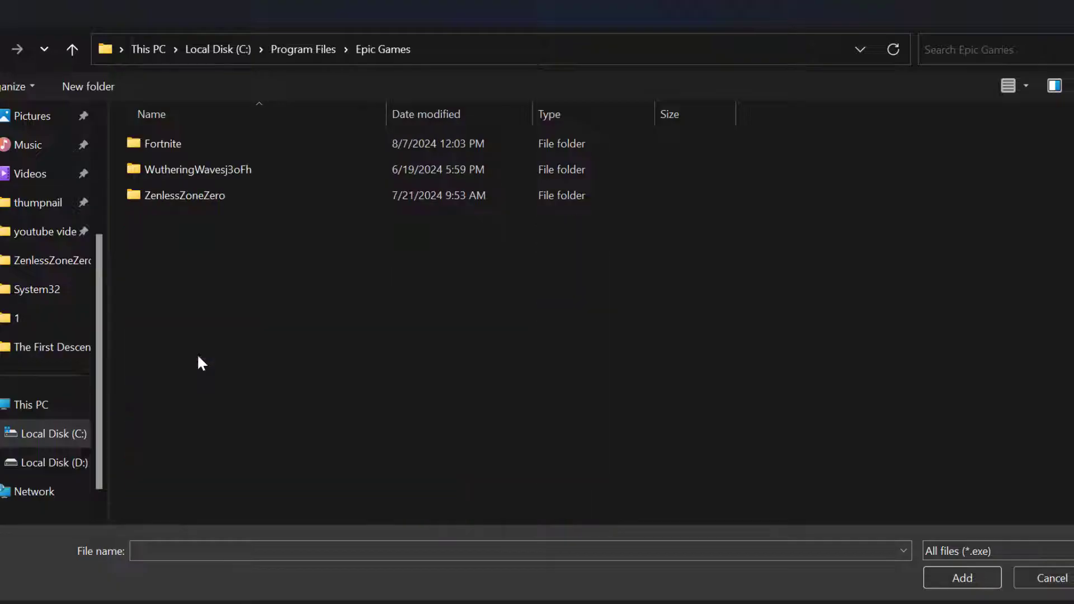
pyautogui.doubleClick(234, 168)
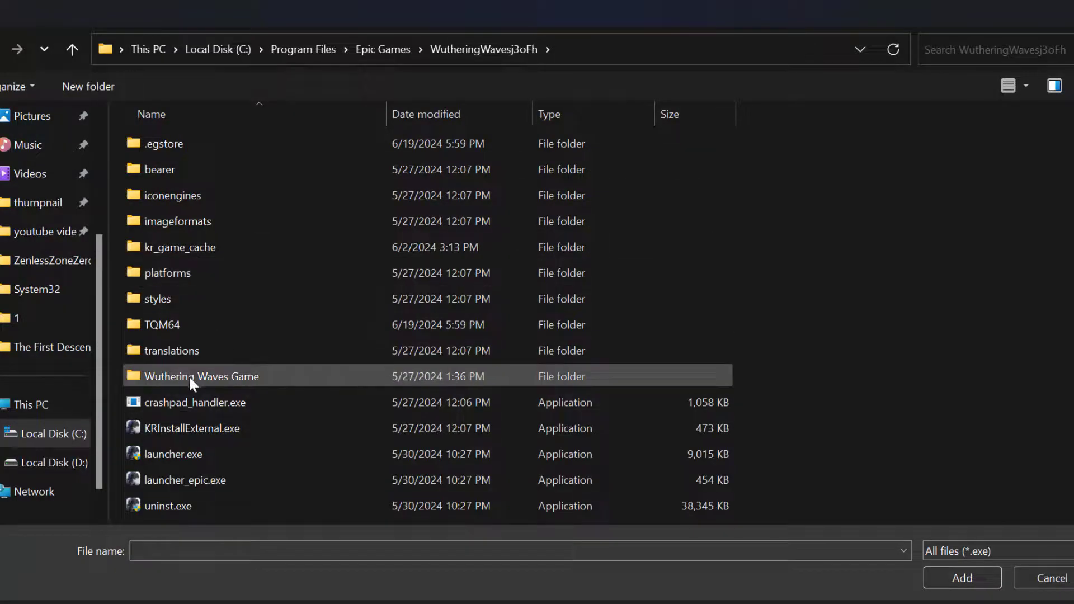
pyautogui.doubleClick(277, 374)
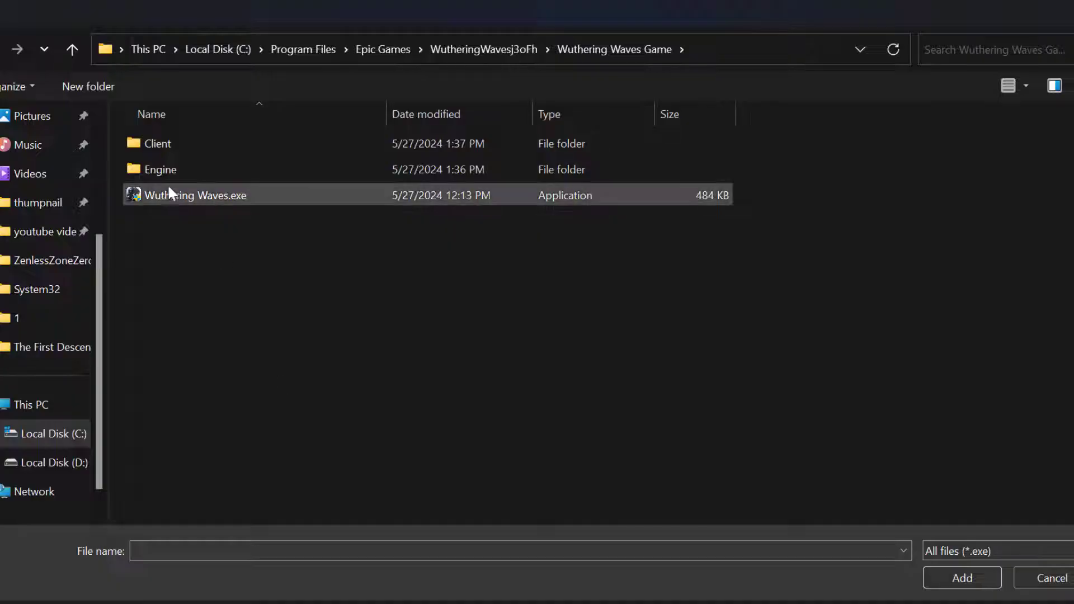
pyautogui.click(217, 193)
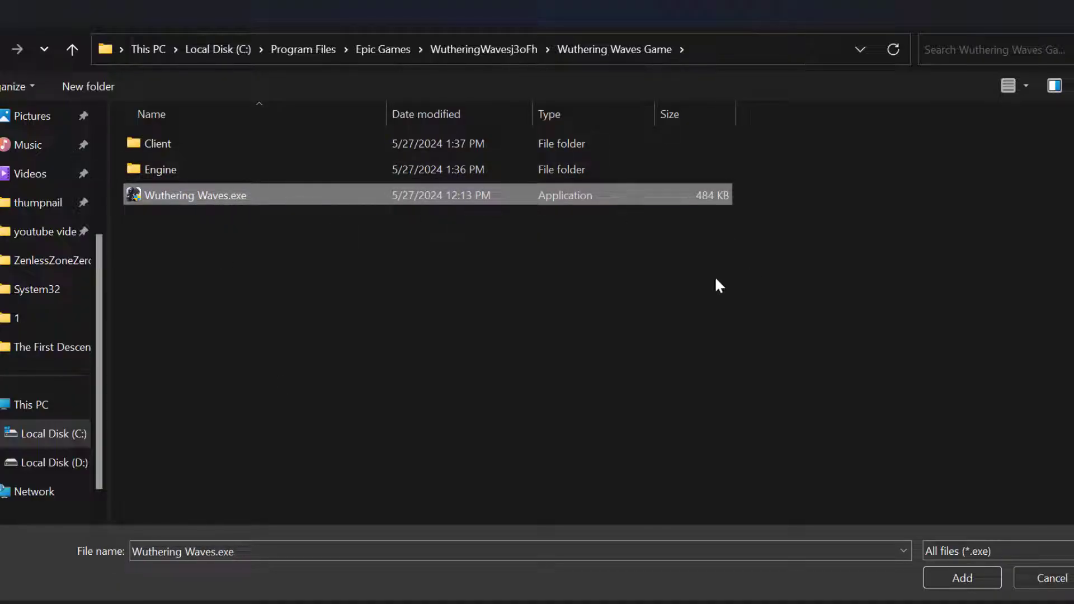
pyautogui.click(941, 573)
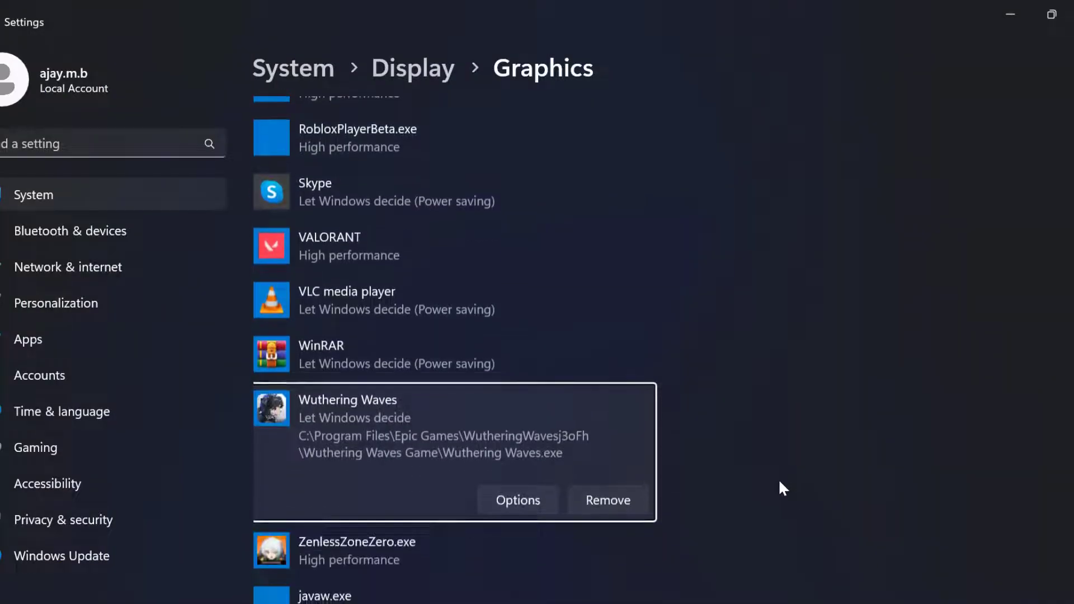
# Save Wuthering Waves' graphics preference as High performance and close Settings
pyautogui.click(522, 502)
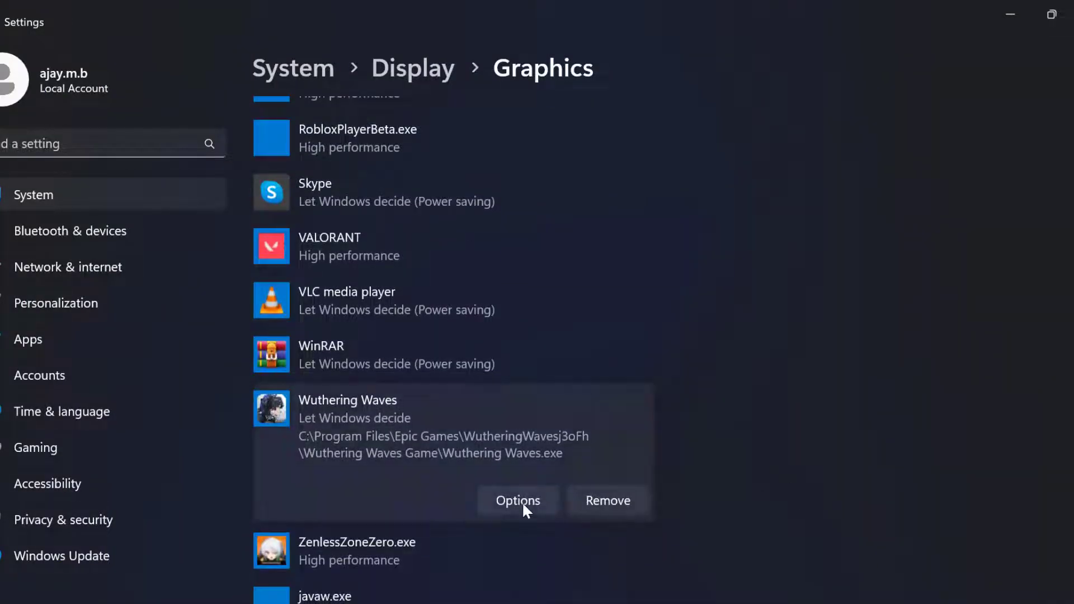
pyautogui.click(528, 314)
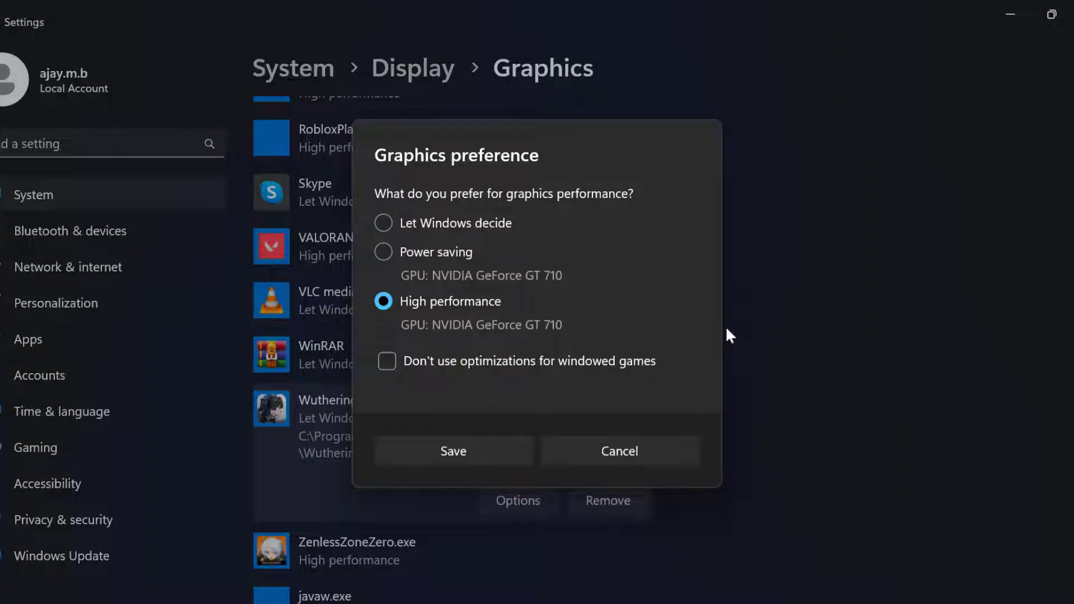
pyautogui.click(481, 453)
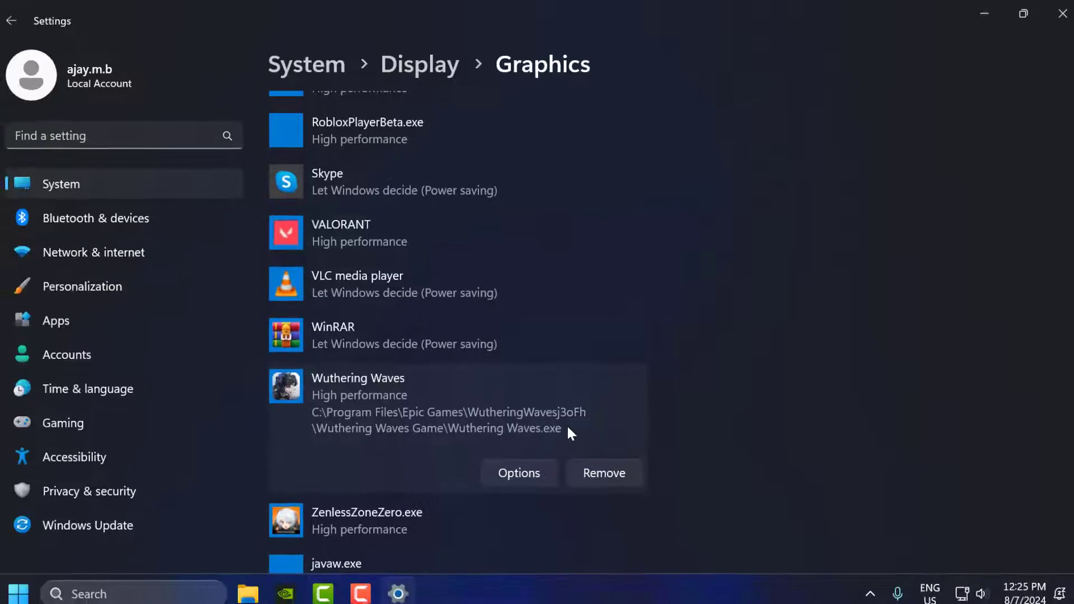
pyautogui.click(1054, 13)
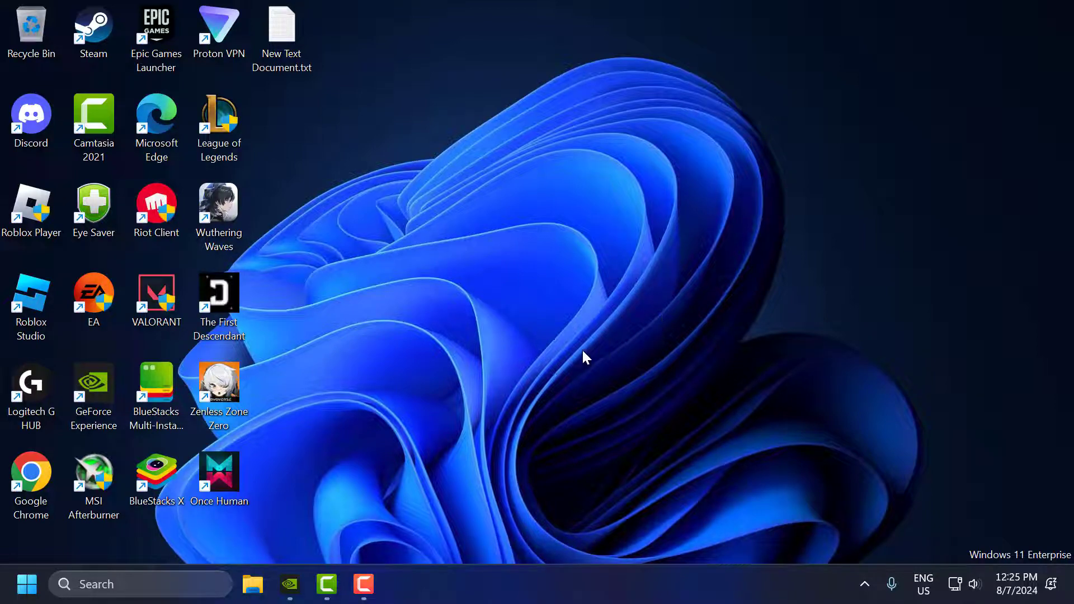
pyautogui.click(290, 584)
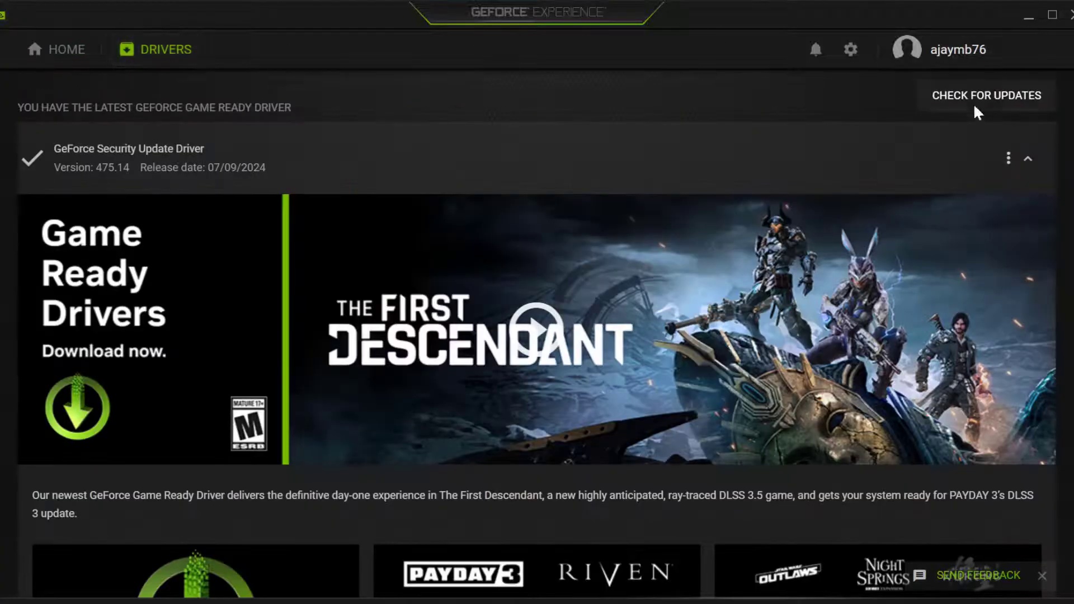
pyautogui.click(968, 96)
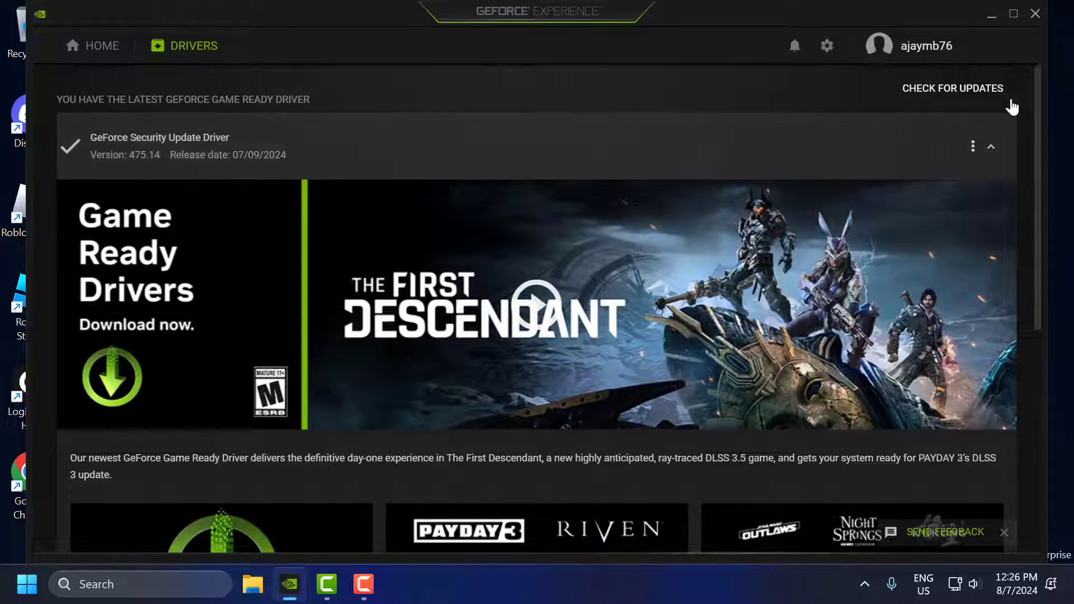
pyautogui.click(1042, 11)
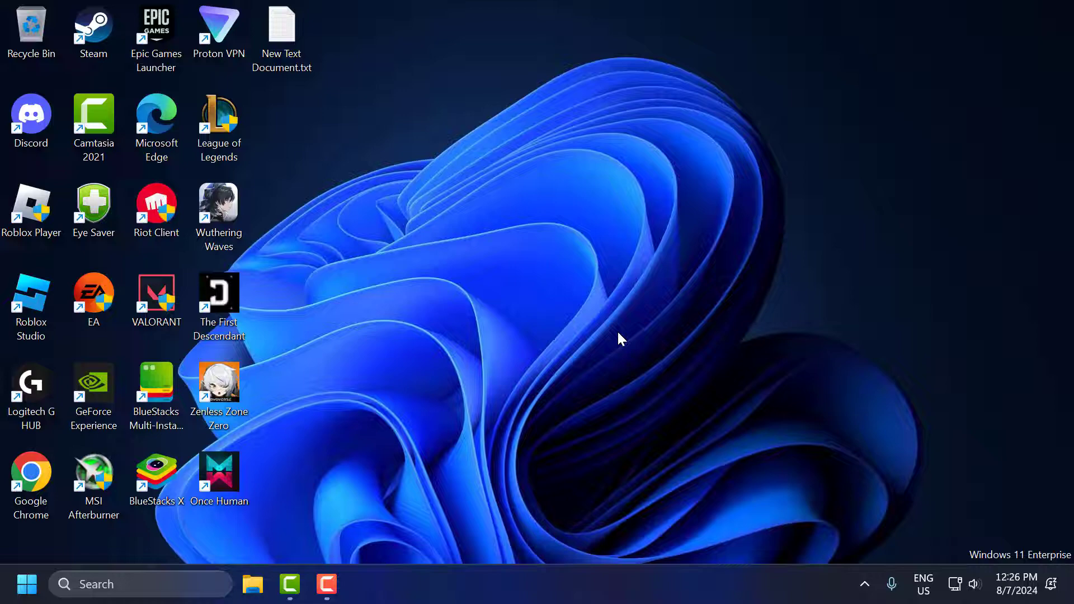
# Open Wuthering Waves' install location via Epic Games Launcher's Library > Manage options
pyautogui.click(864, 584)
pyautogui.click(854, 532)
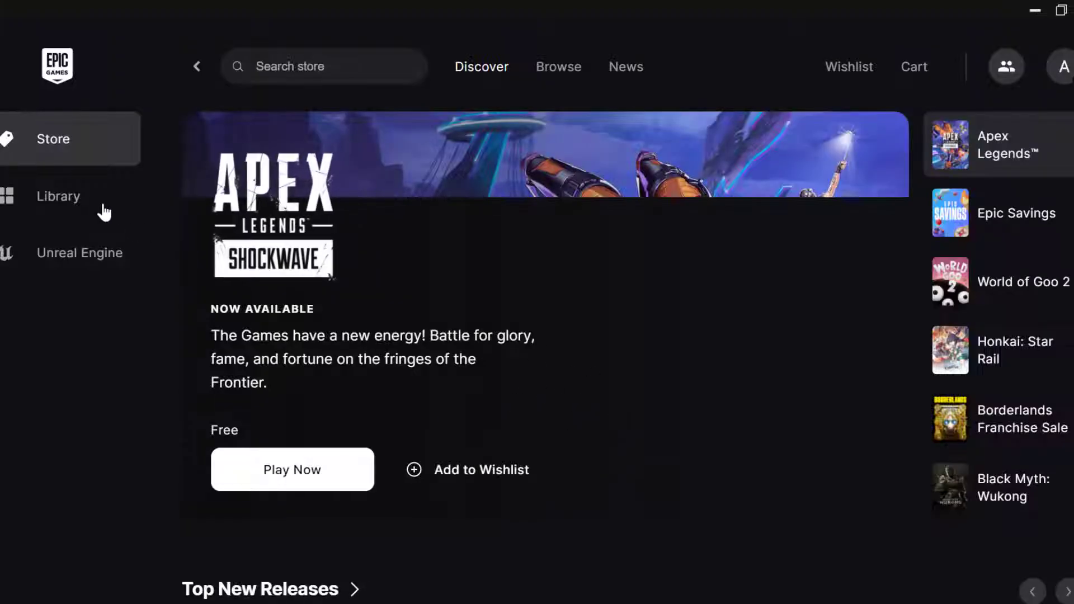
pyautogui.click(61, 197)
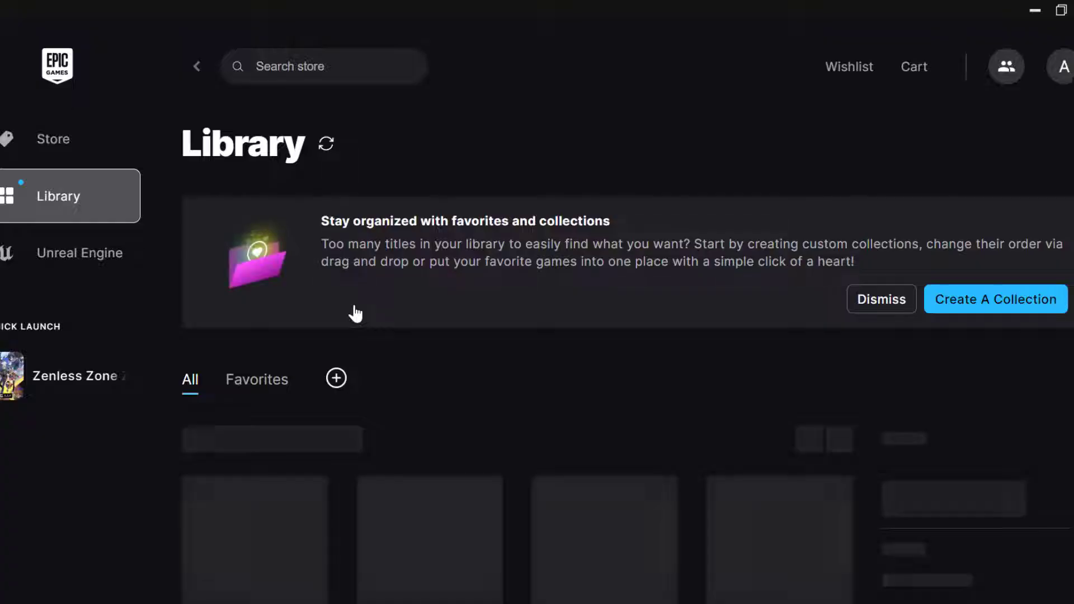
pyautogui.scroll(-5, 404, 330)
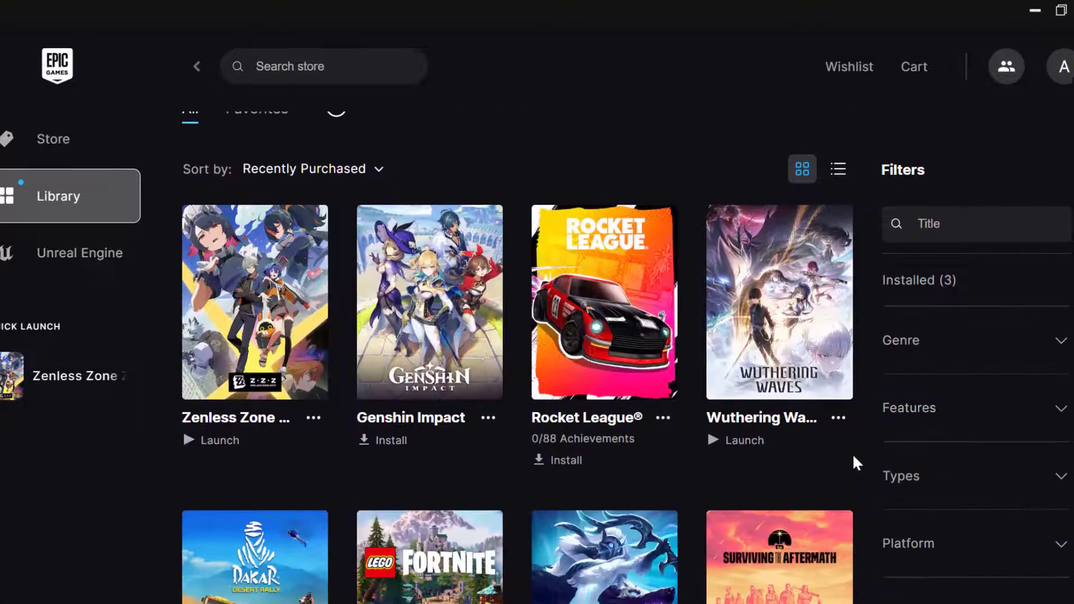
pyautogui.click(844, 425)
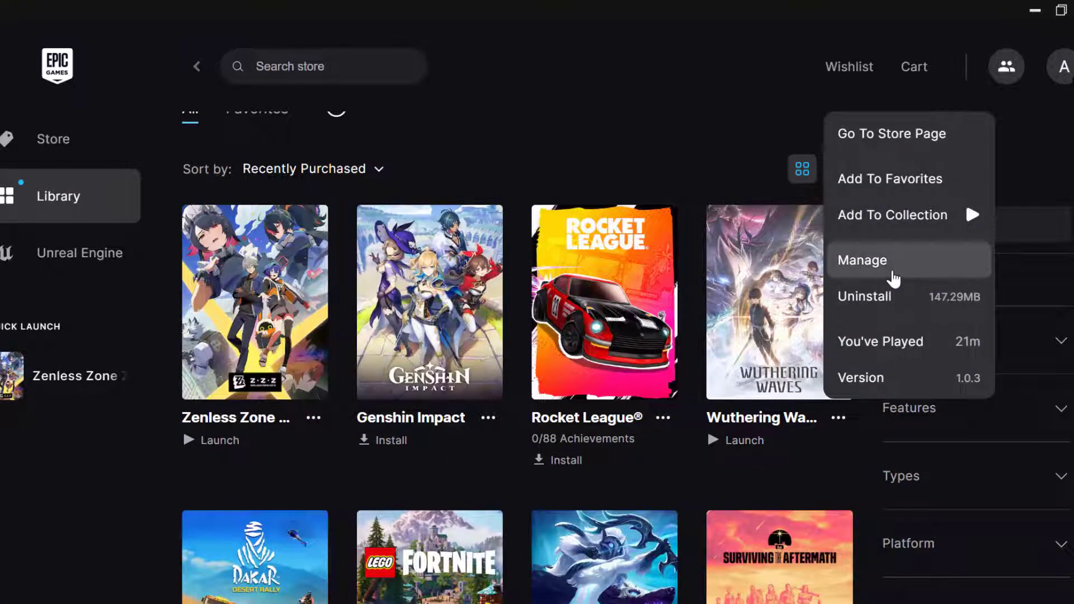
pyautogui.click(887, 268)
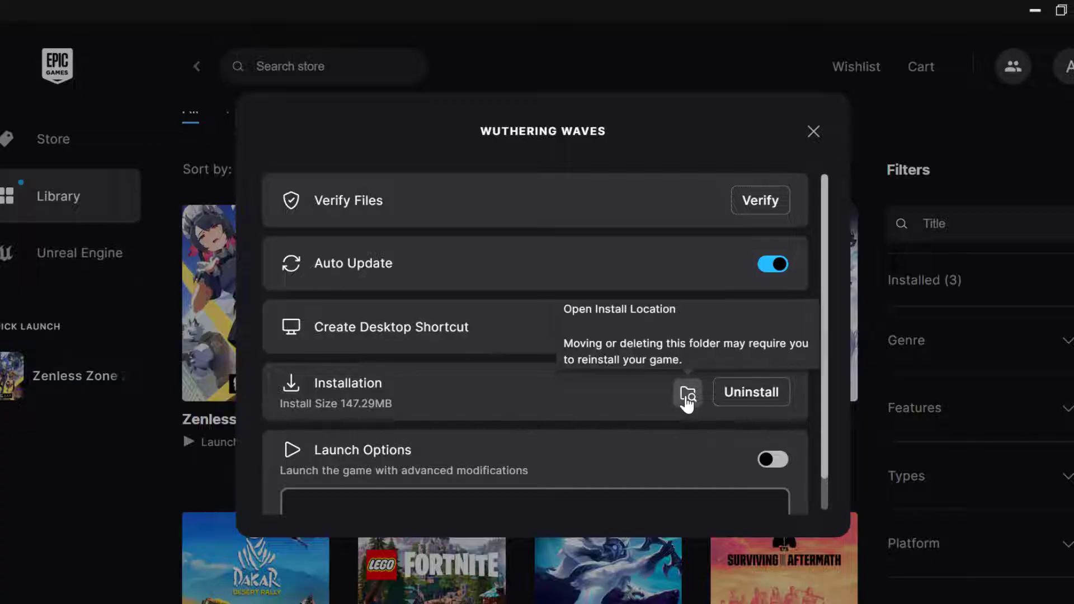
pyautogui.click(687, 396)
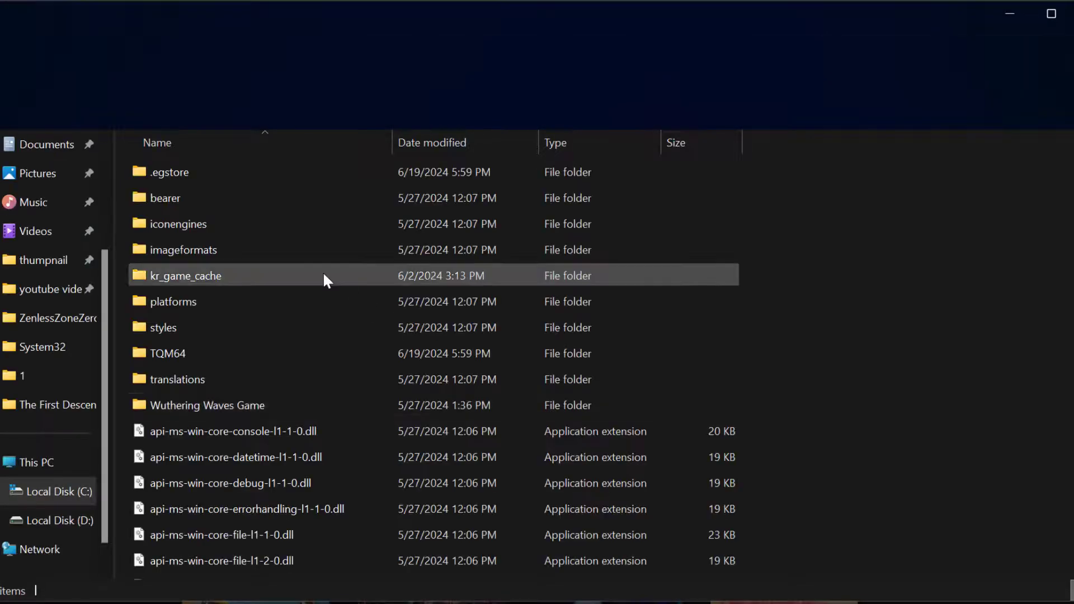
# Go to Wuthering Waves Game\Client\Saved\Config\WindowsNoEditor and right-click GameUserSettings.ini
pyautogui.doubleClick(360, 409)
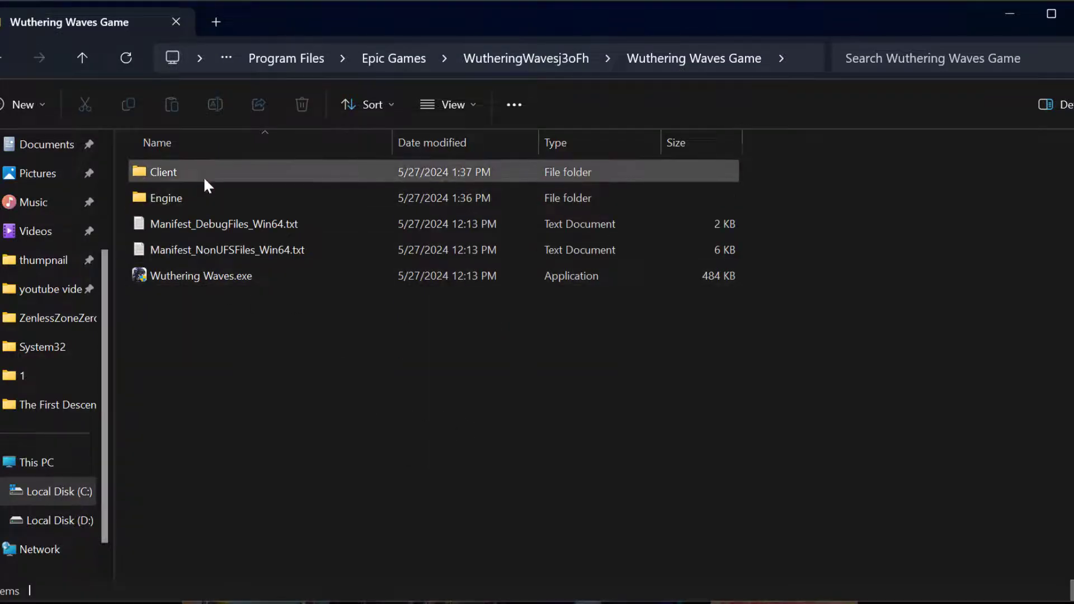
pyautogui.doubleClick(199, 174)
pyautogui.doubleClick(213, 277)
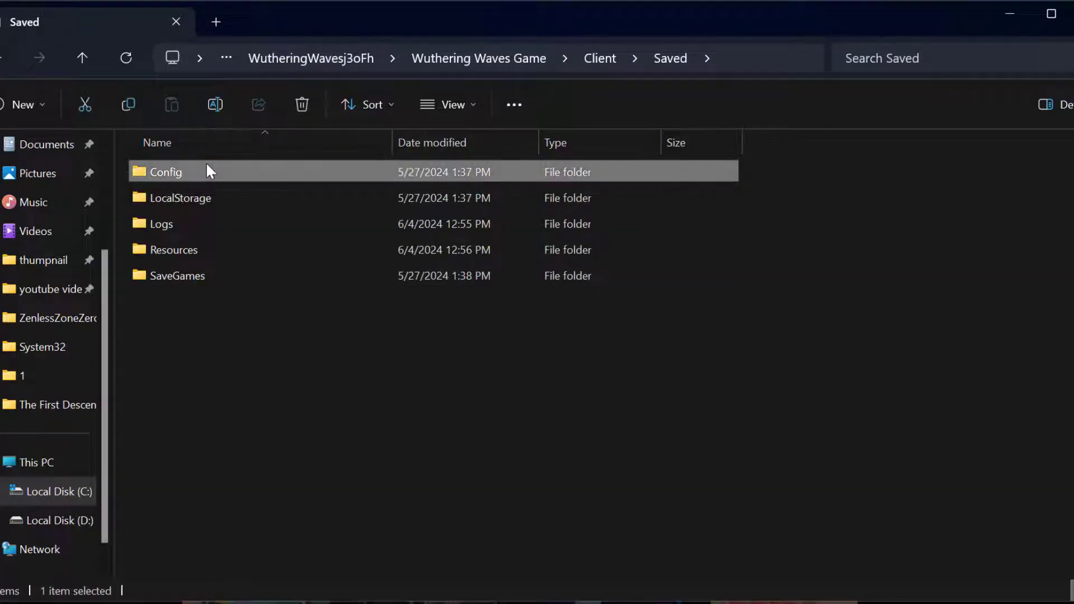
pyautogui.doubleClick(207, 168)
pyautogui.doubleClick(207, 199)
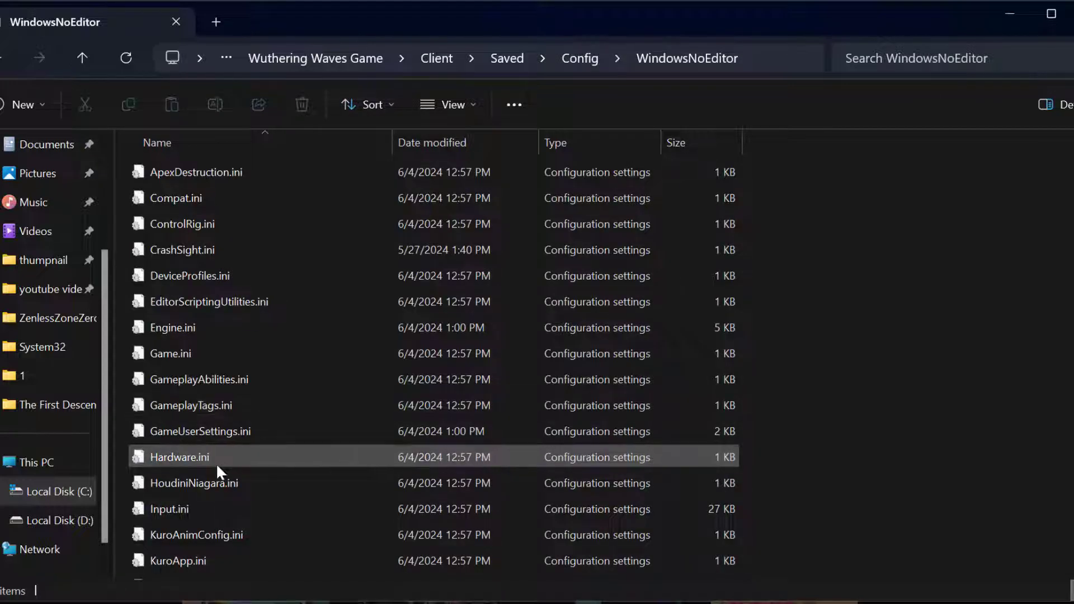
pyautogui.click(212, 431)
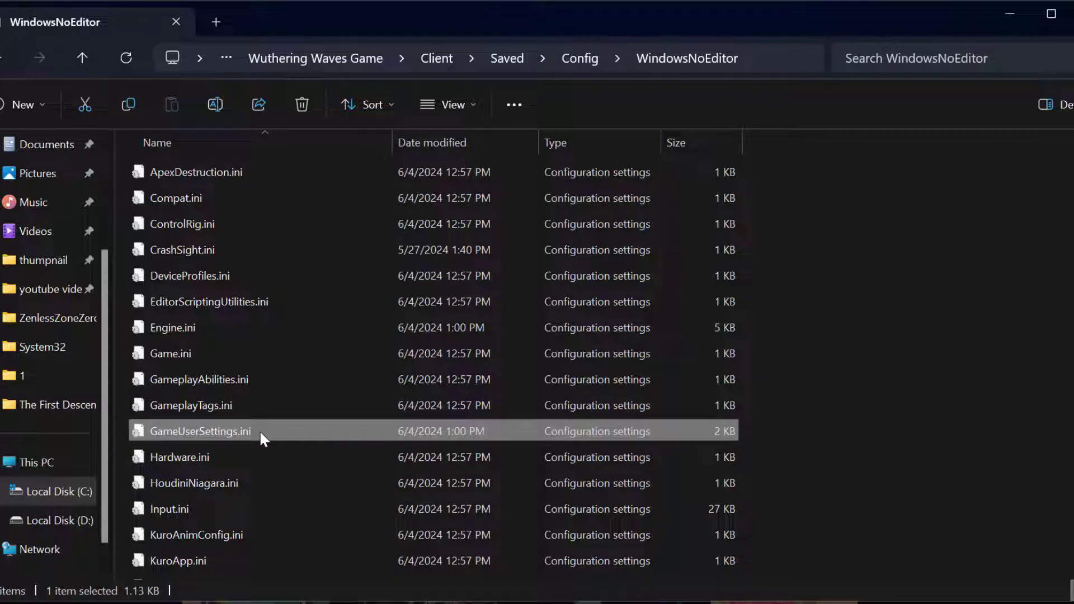
pyautogui.rightClick(260, 430)
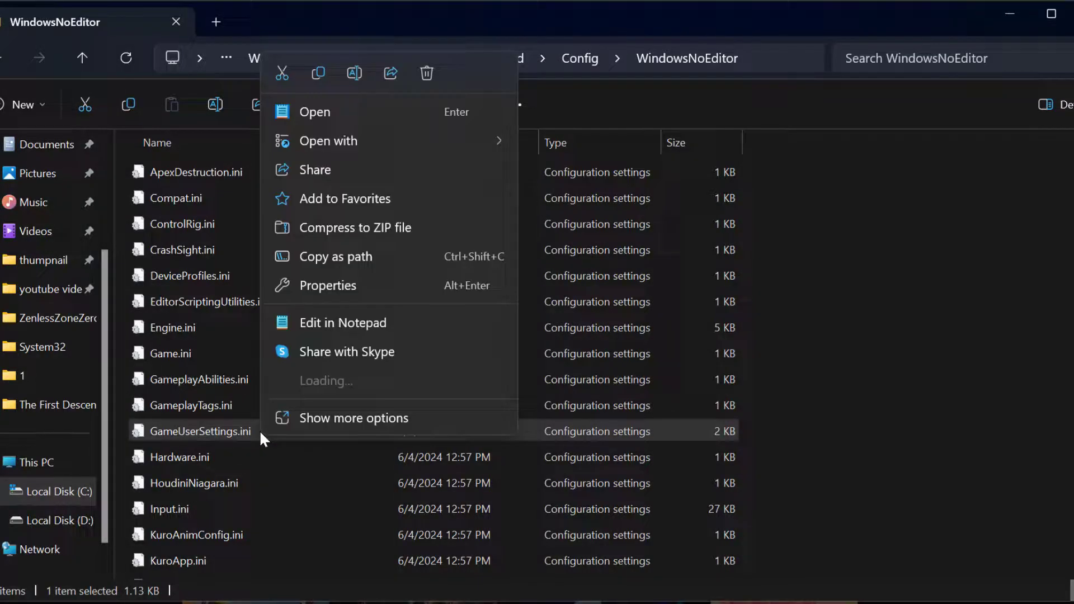
# Edit GameUserSettings.ini in Notepad, changing sg.TextureQuality from 2 to 0
pyautogui.click(403, 328)
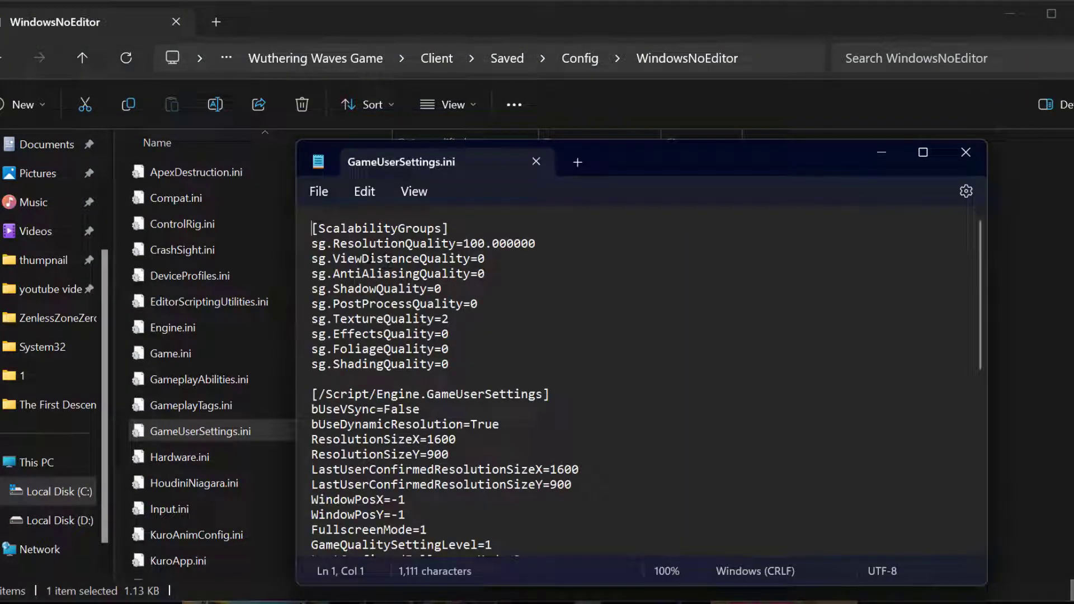
pyautogui.click(488, 259)
pyautogui.moveTo(488, 258); pyautogui.dragTo(330, 261)
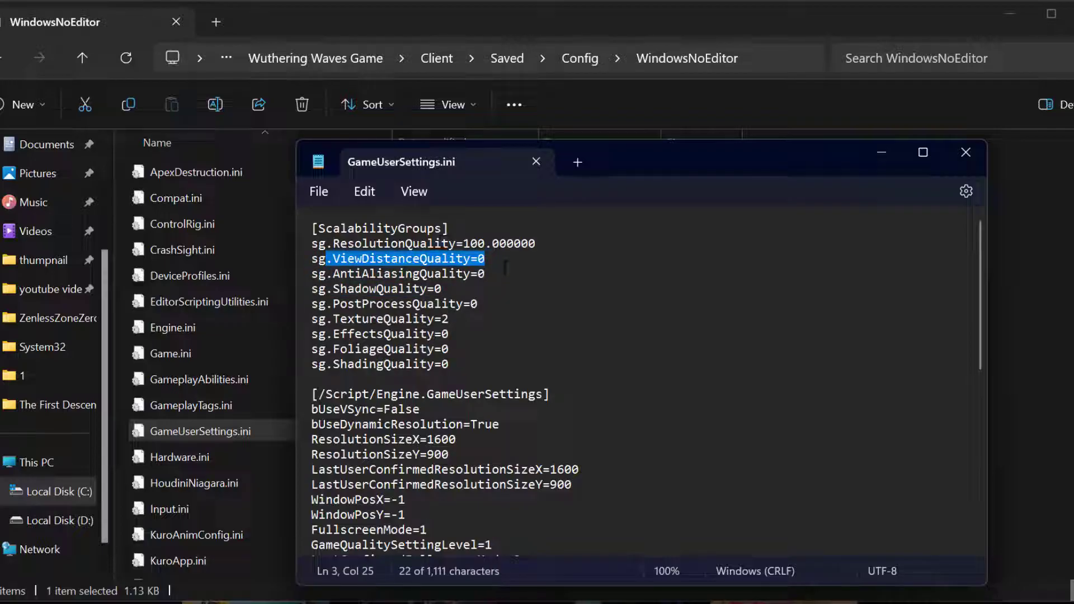
pyautogui.press('Right')
pyautogui.click(473, 320)
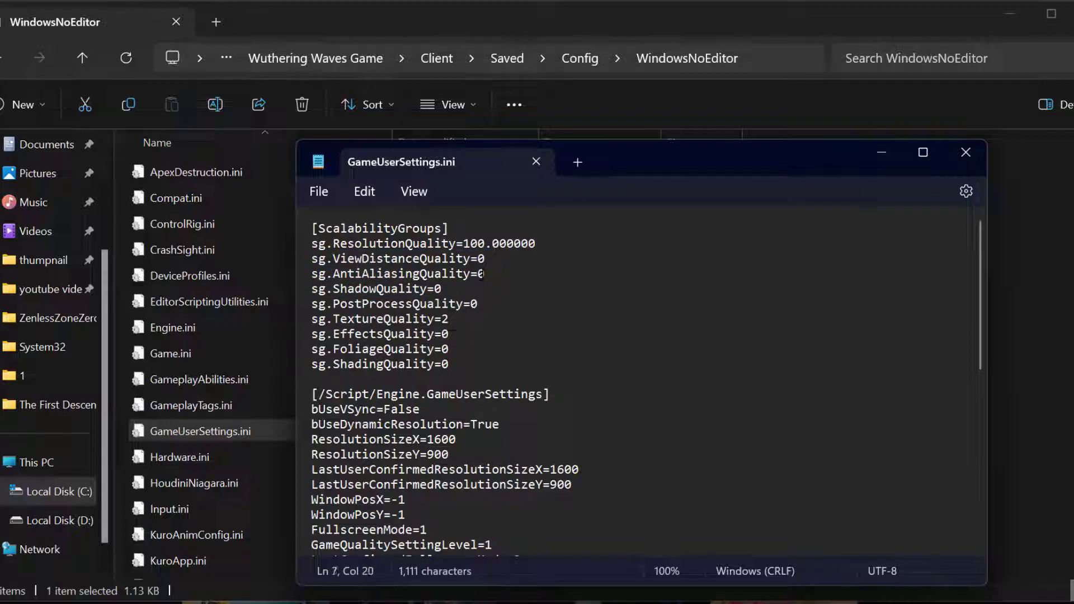
pyautogui.moveTo(449, 364); pyautogui.dragTo(309, 261)
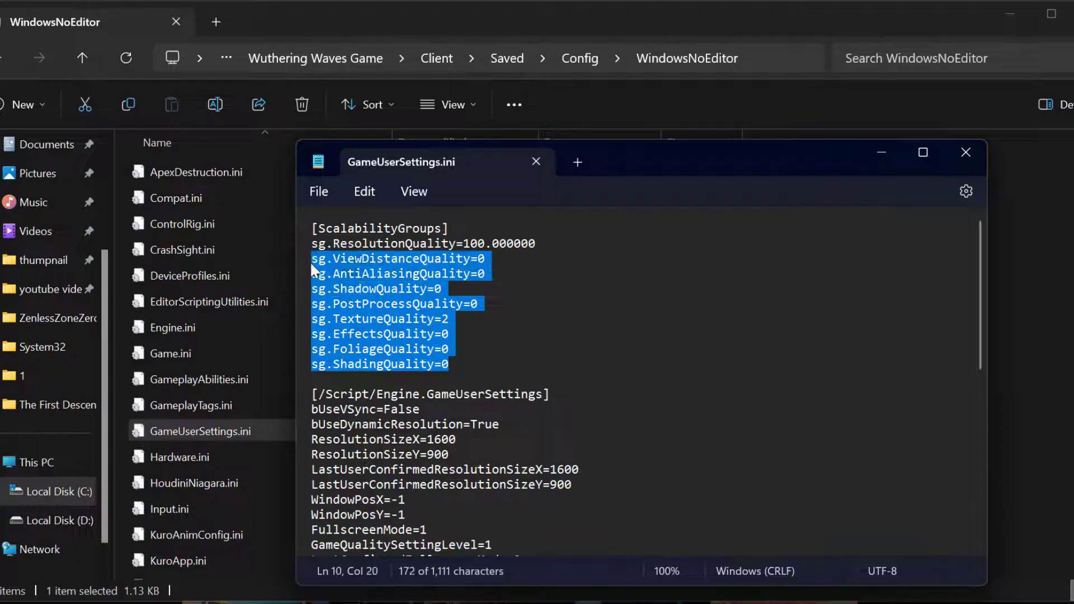
pyautogui.click(452, 319)
pyautogui.moveTo(452, 320); pyautogui.dragTo(441, 316)
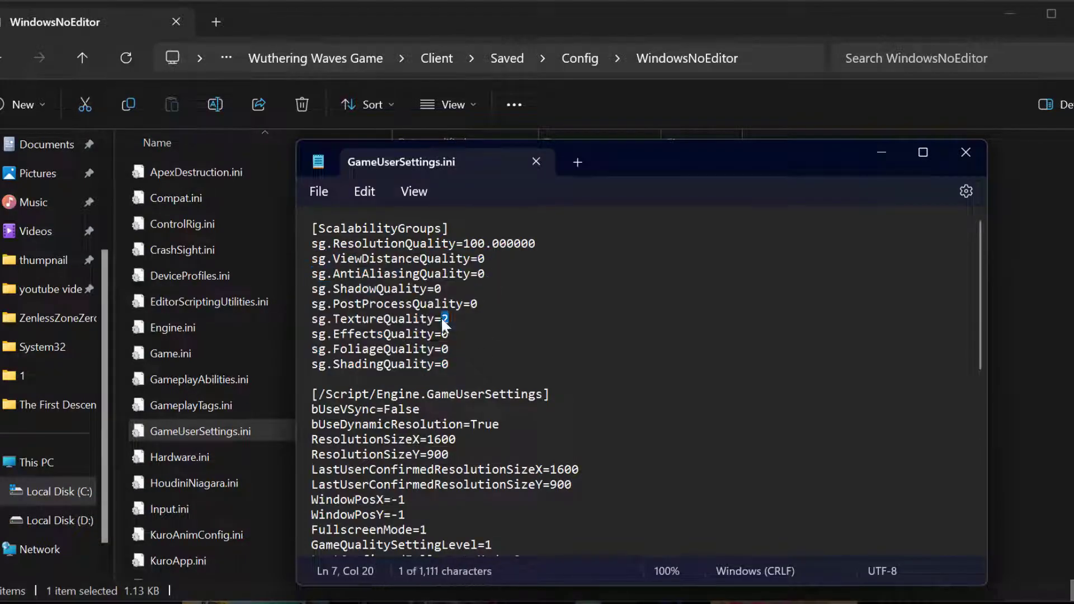
pyautogui.write('0')
# Confirm the Shadow, PostProcess and Foliage qualities read 0, then save and close the file
pyautogui.click(492, 285)
pyautogui.click(491, 307)
pyautogui.click(480, 346)
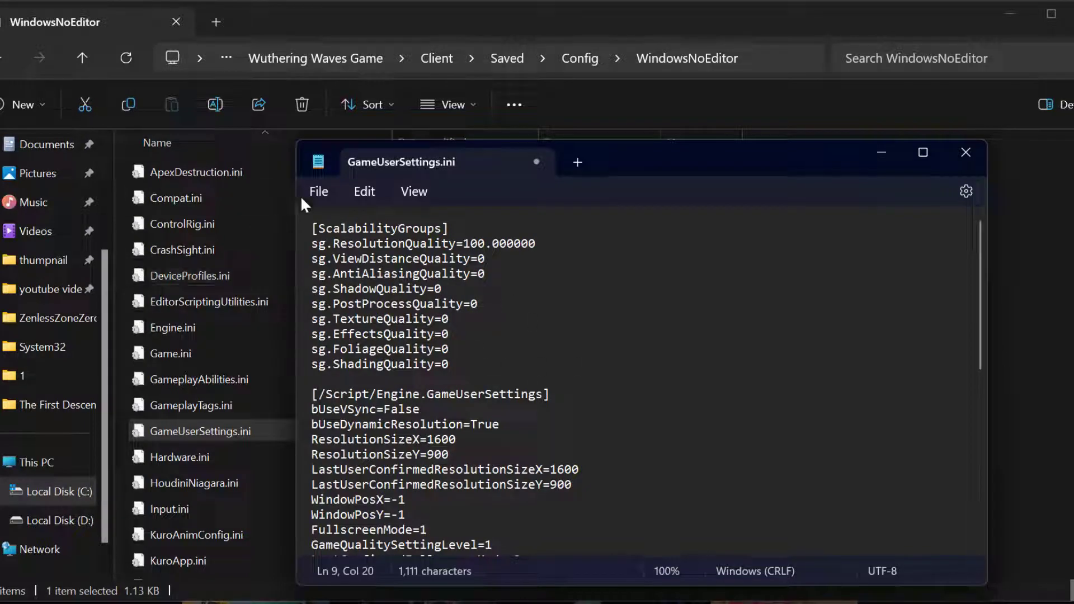
pyautogui.click(315, 194)
pyautogui.click(392, 310)
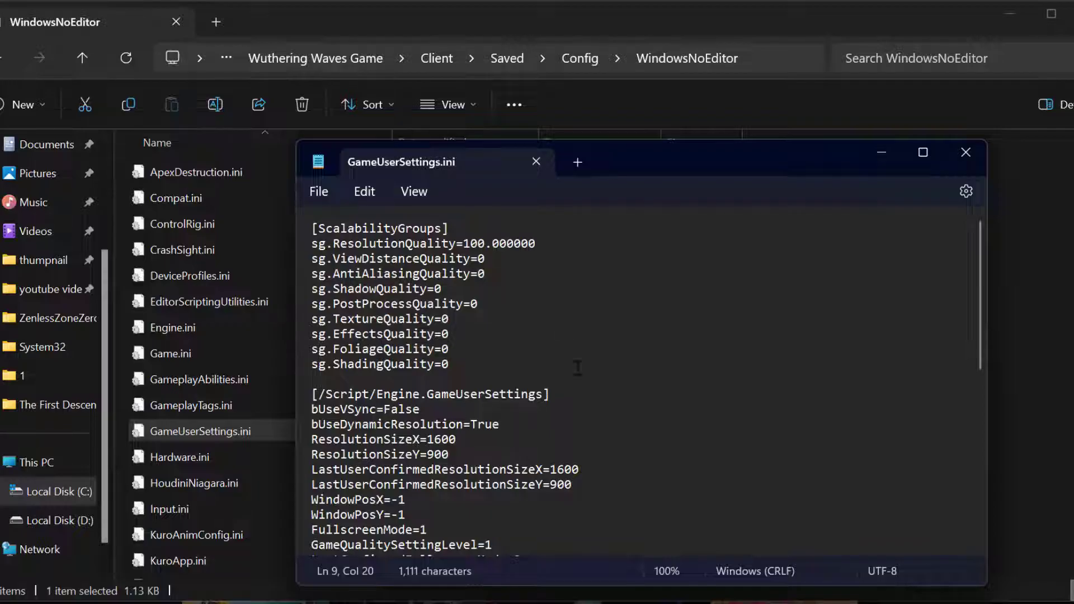
pyautogui.click(965, 152)
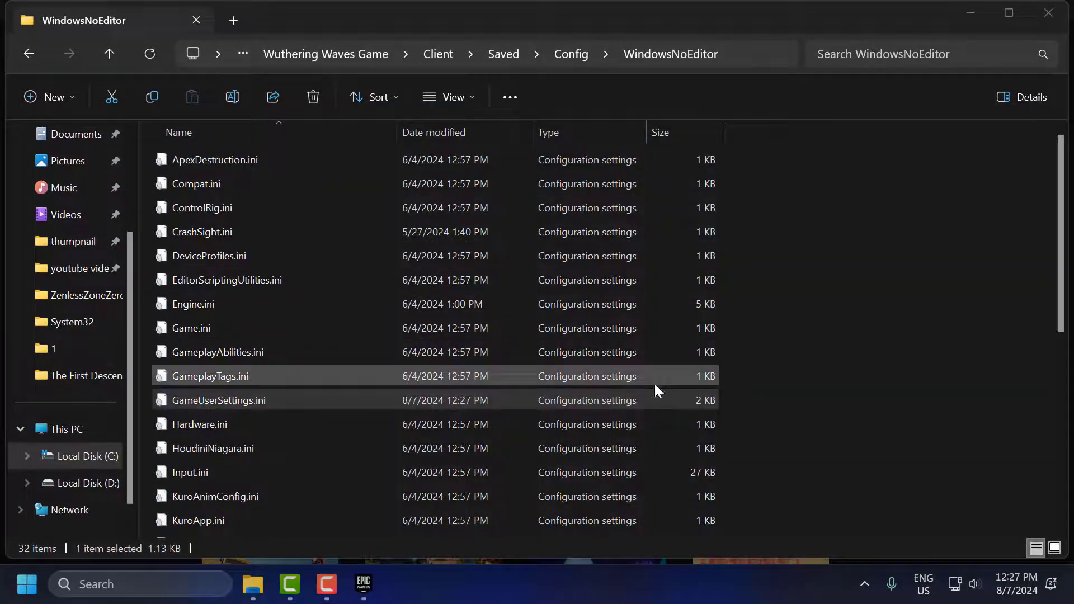
# Close File Explorer and the Wuthering Waves options panel, then minimise Epic Games Launcher
pyautogui.click(1048, 13)
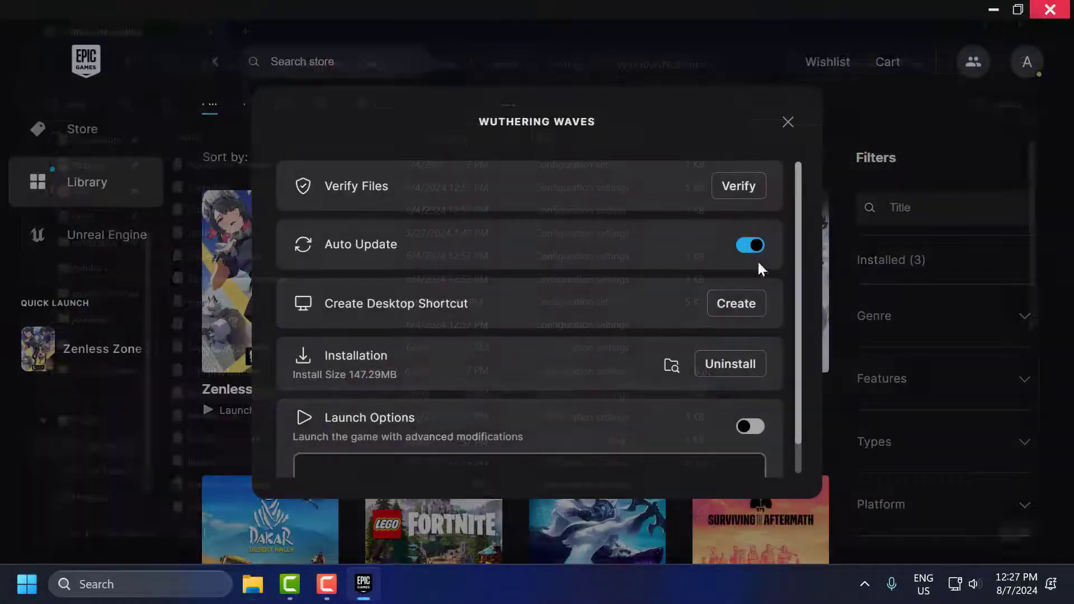
pyautogui.click(782, 130)
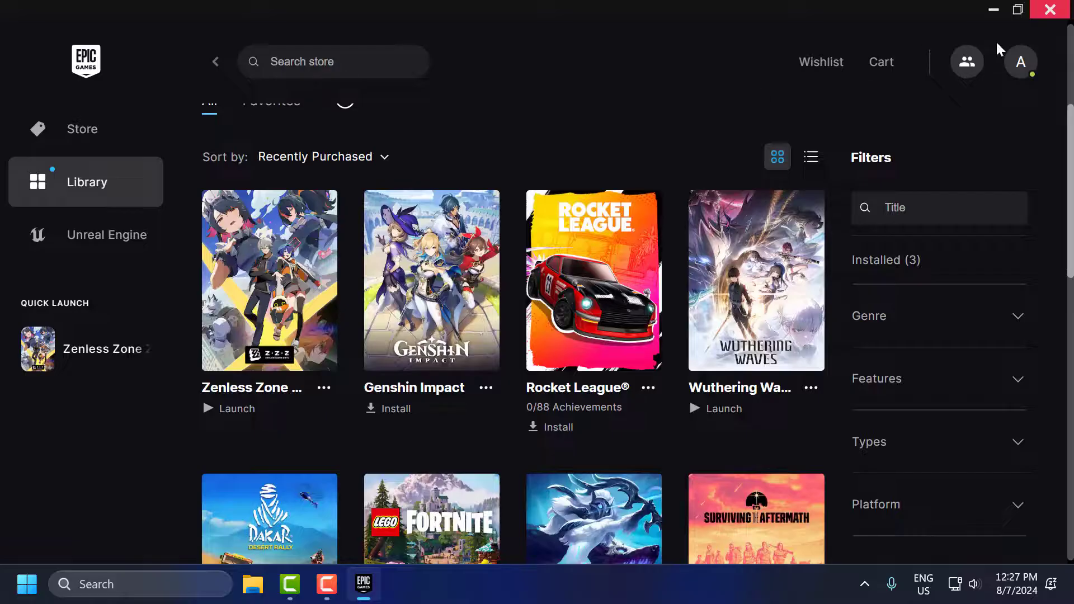
pyautogui.click(993, 10)
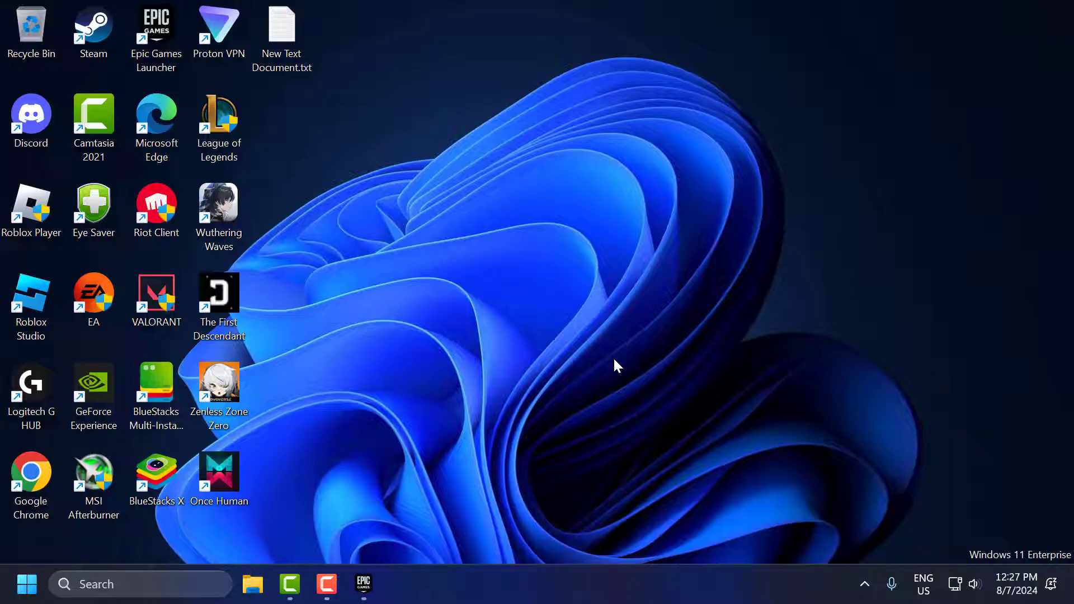
# Open Task Manager from the taskbar and end the Gaming Services process
pyautogui.rightClick(524, 585)
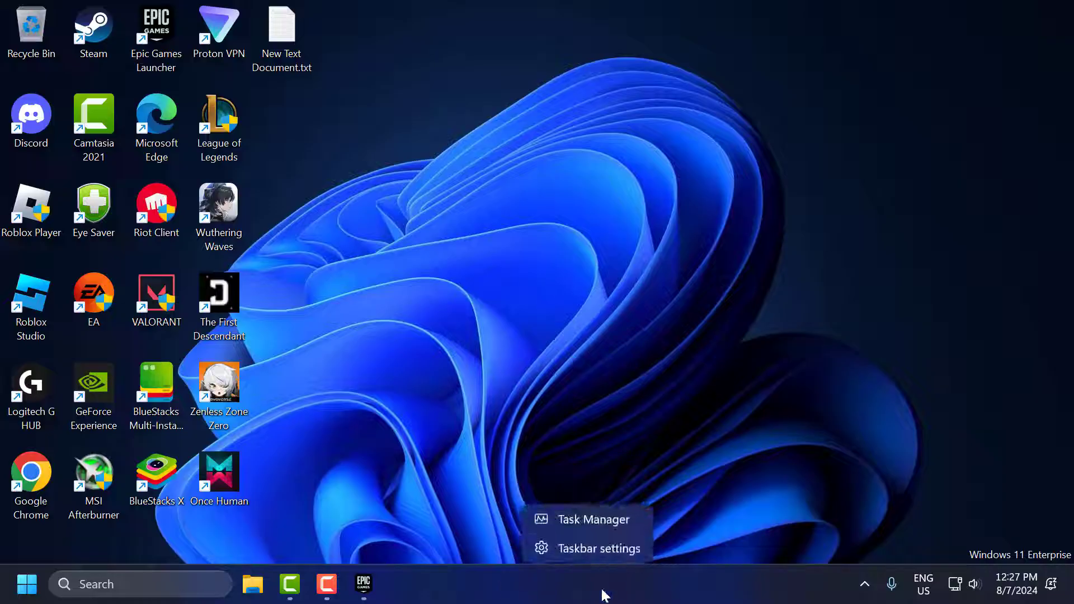
pyautogui.click(576, 519)
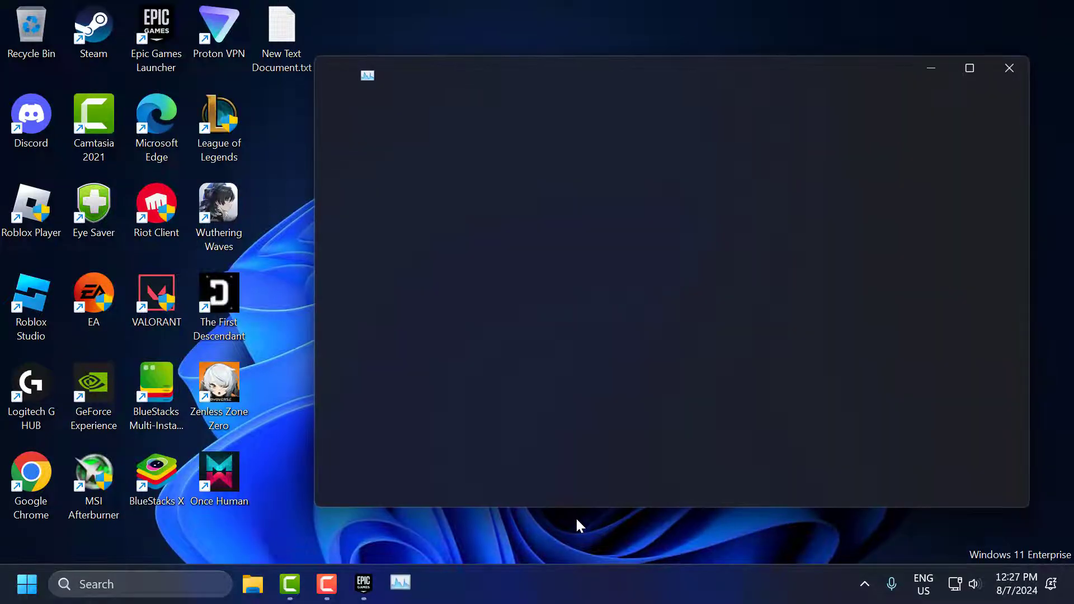
pyautogui.click(969, 69)
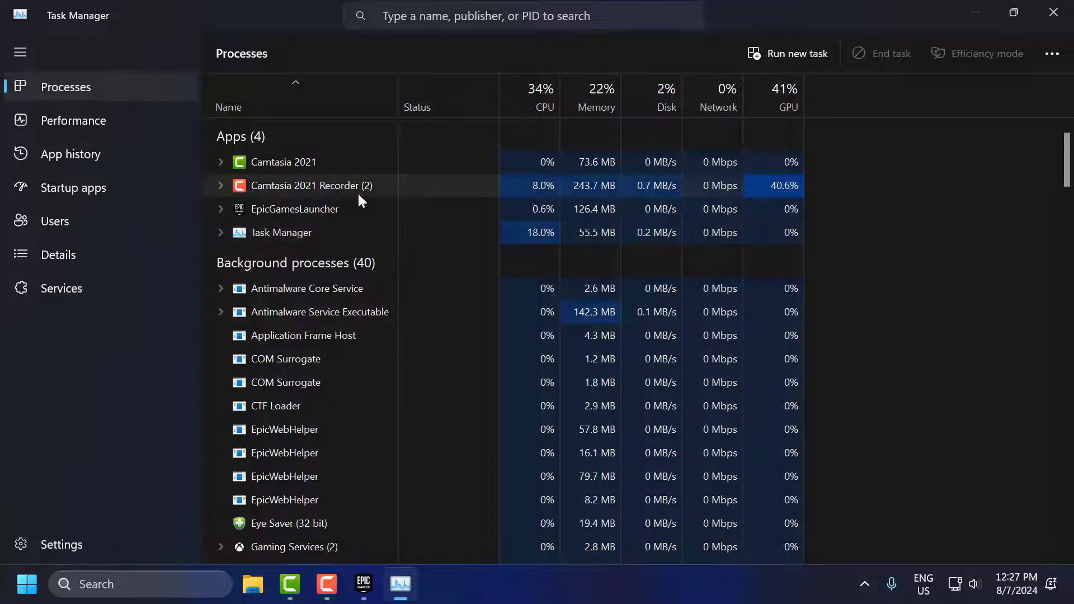
pyautogui.scroll(-2, 364, 408)
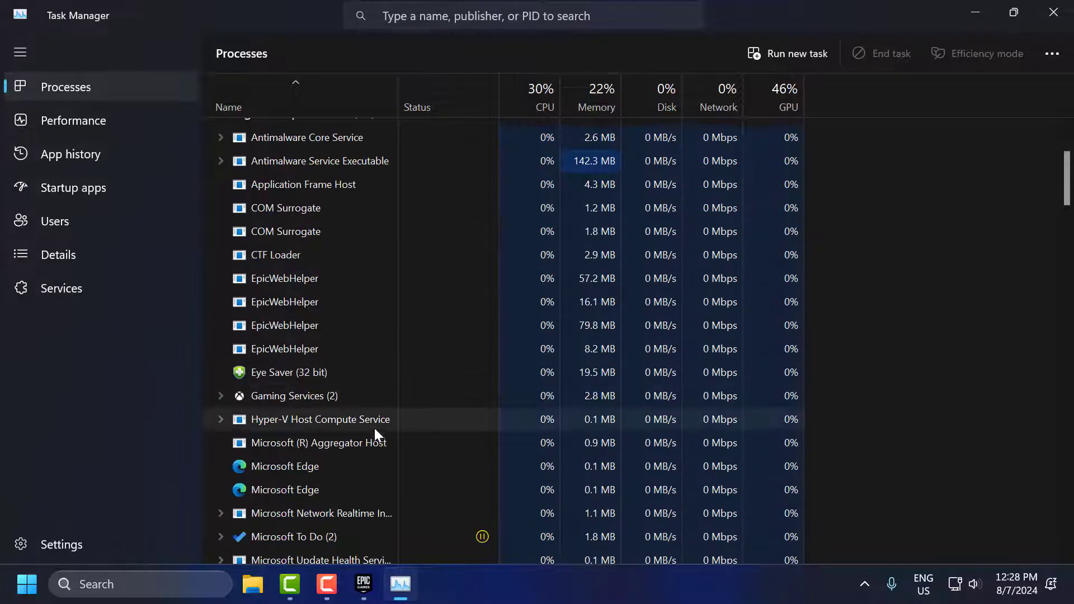
pyautogui.scroll(-1, 374, 446)
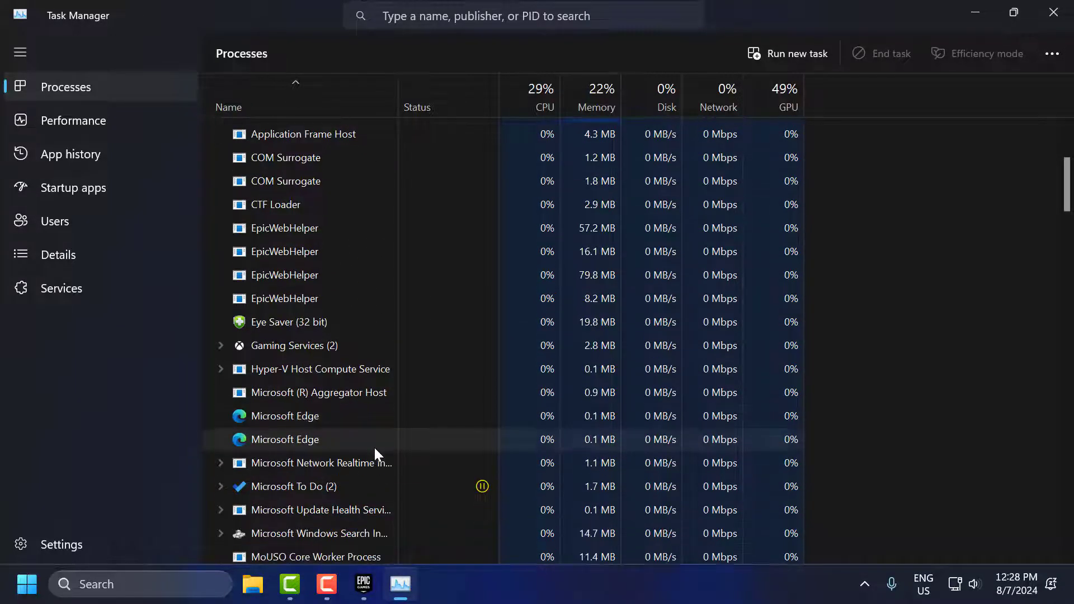
pyautogui.rightClick(284, 358)
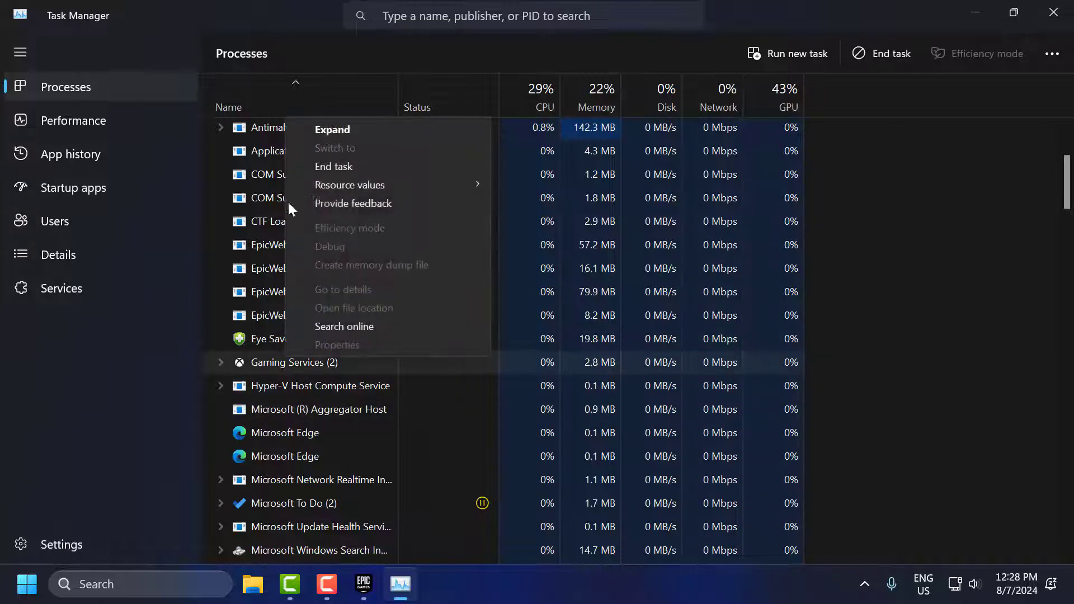
pyautogui.click(355, 168)
# End both Microsoft Edge processes and the Windows Widgets process
pyautogui.scroll(-3, 309, 411)
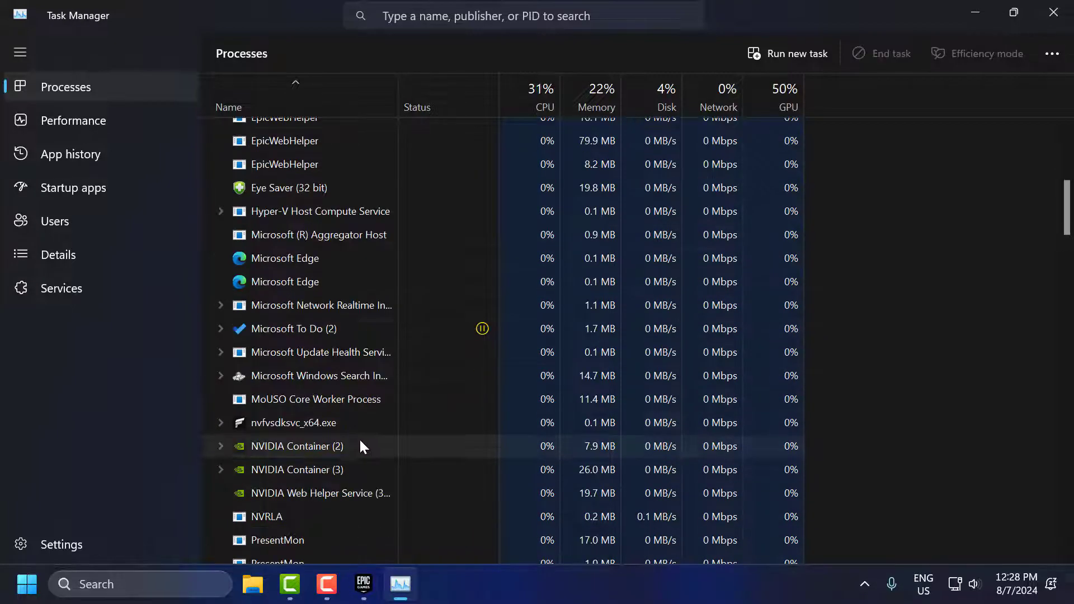
pyautogui.rightClick(288, 214)
pyautogui.click(368, 227)
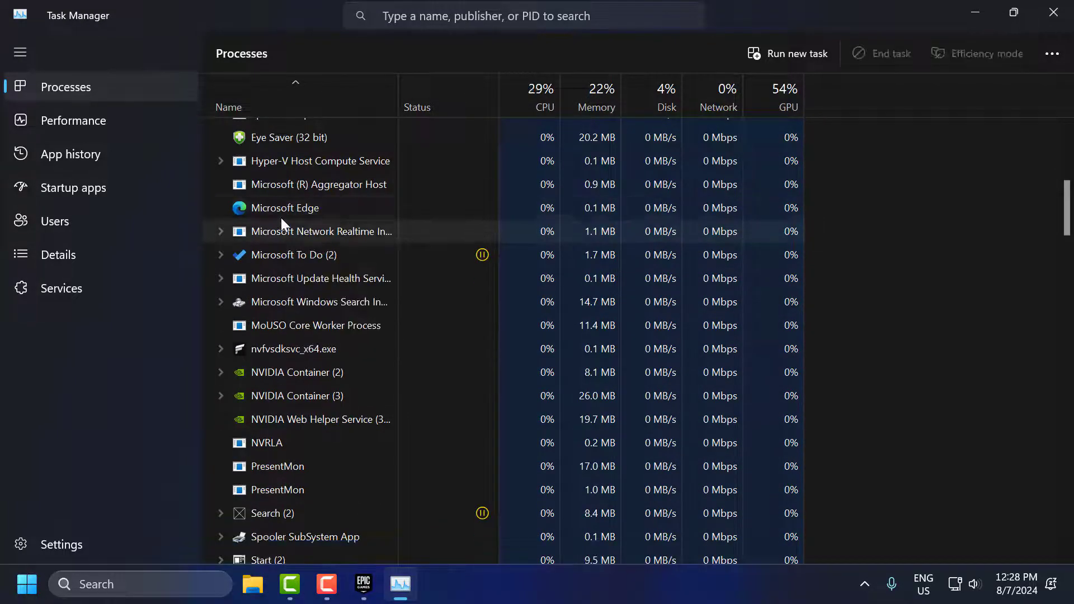
pyautogui.rightClick(288, 216)
pyautogui.click(324, 230)
pyautogui.scroll(-5, 331, 345)
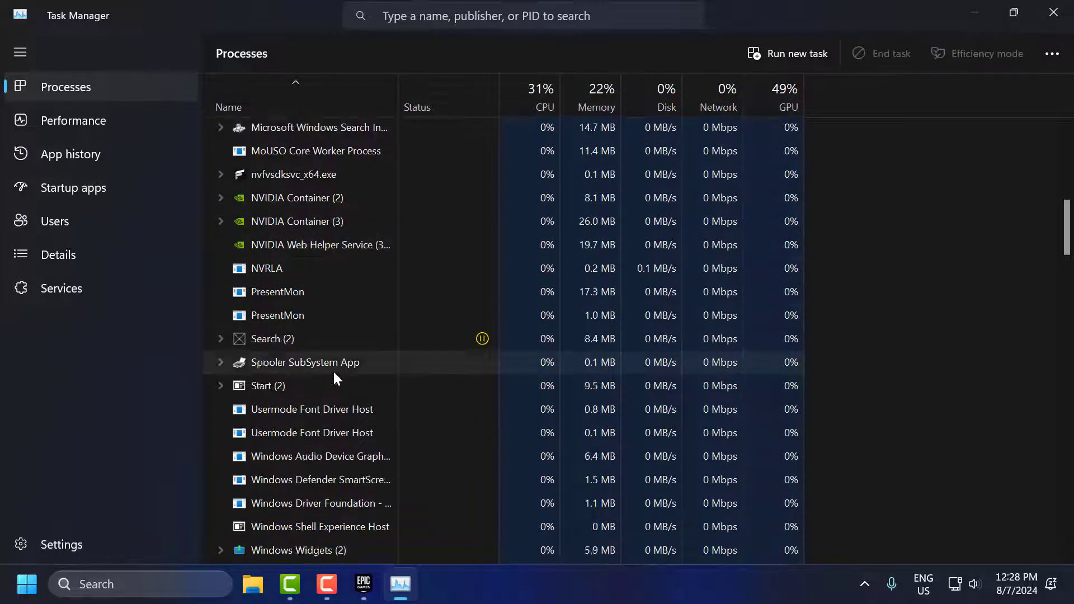
pyautogui.rightClick(307, 348)
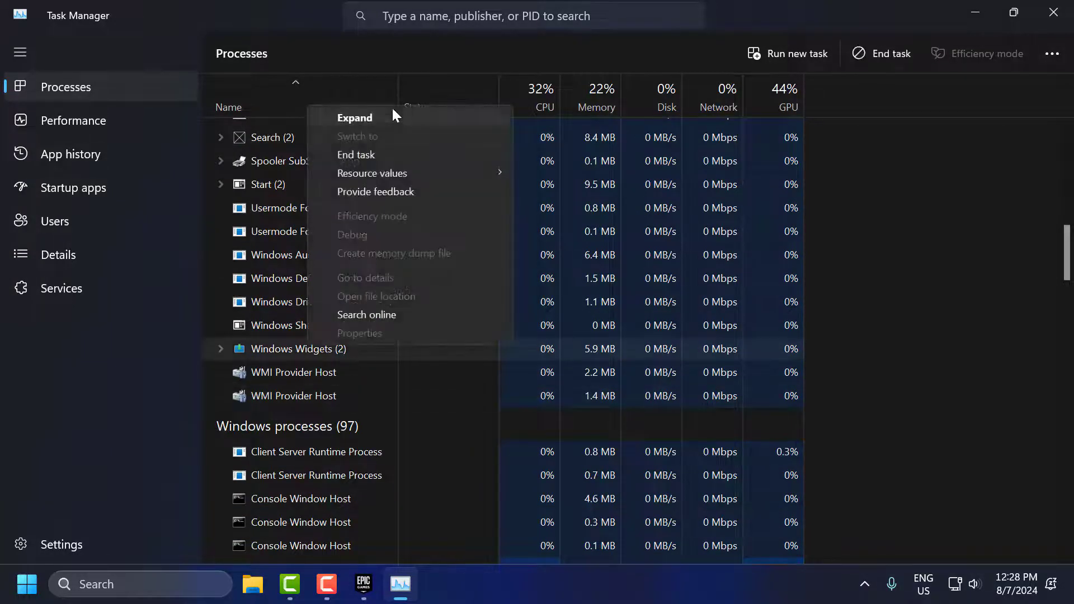
pyautogui.click(385, 152)
# Close Task Manager and bring Epic Games Launcher back from the taskbar
pyautogui.scroll(2, 729, 348)
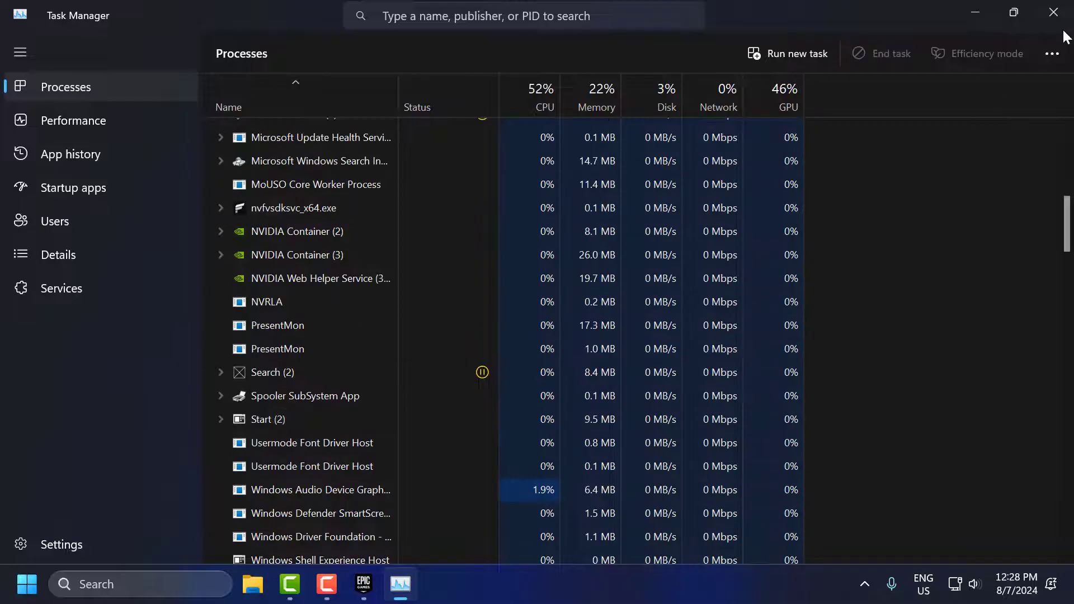
pyautogui.click(1053, 12)
pyautogui.click(364, 584)
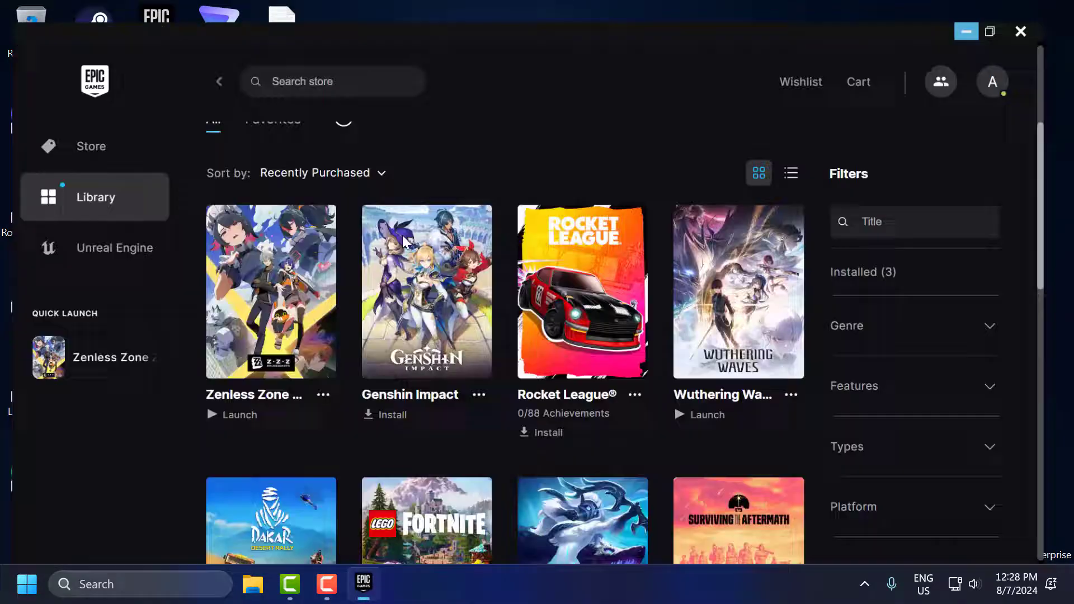